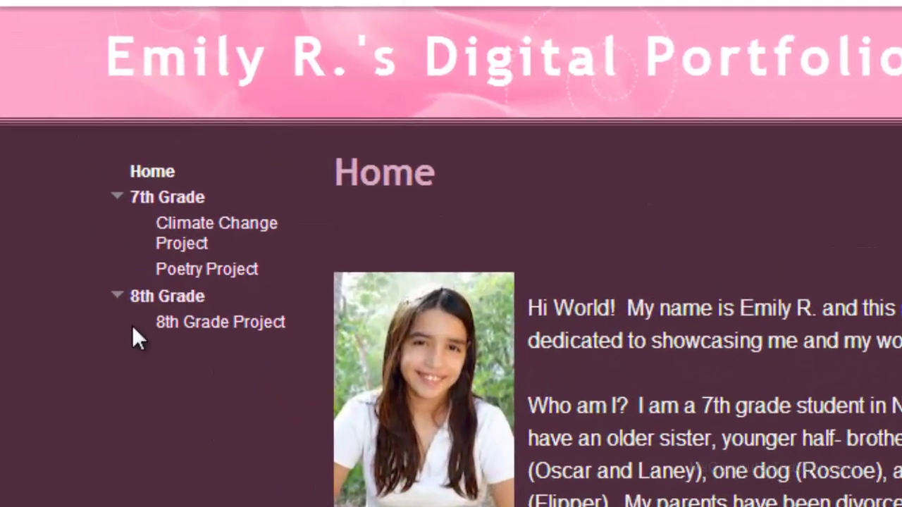
Repeatedly collapse and expand the example site's 7th Grade and 8th Grade sidebar sections
left_click(117, 196)
left_click(117, 223)
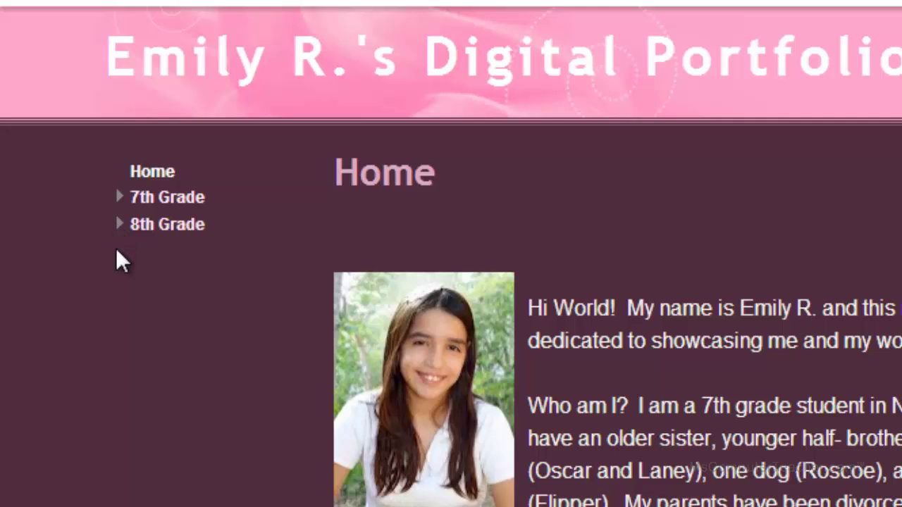
left_click(118, 224)
left_click(118, 198)
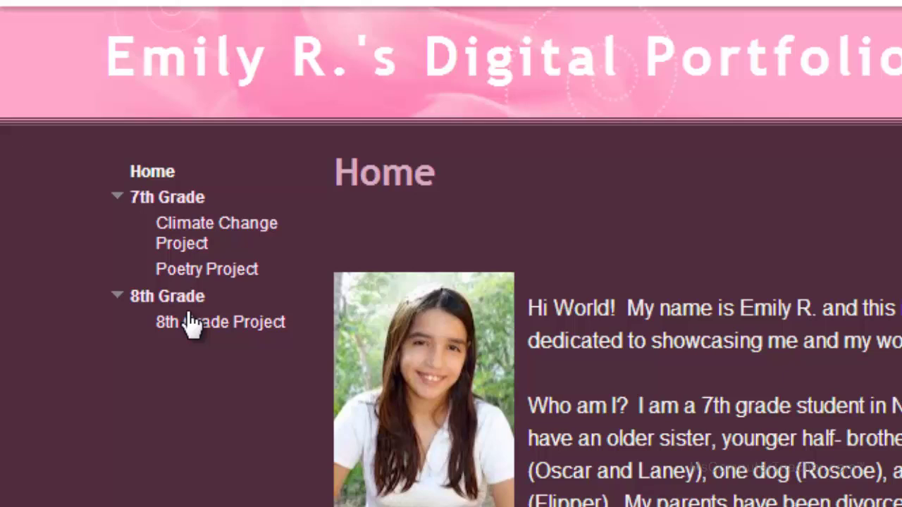
left_click(118, 199)
left_click(118, 224)
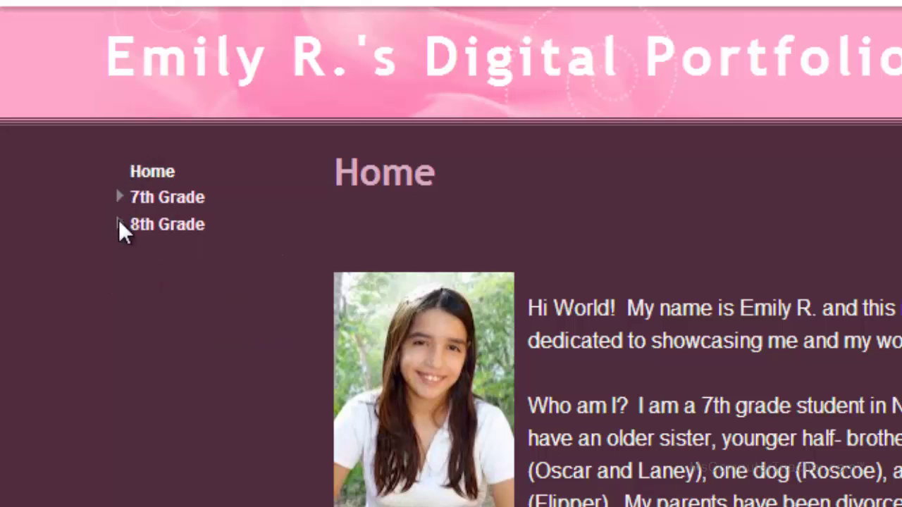
left_click(119, 224)
left_click(117, 197)
left_click(117, 198)
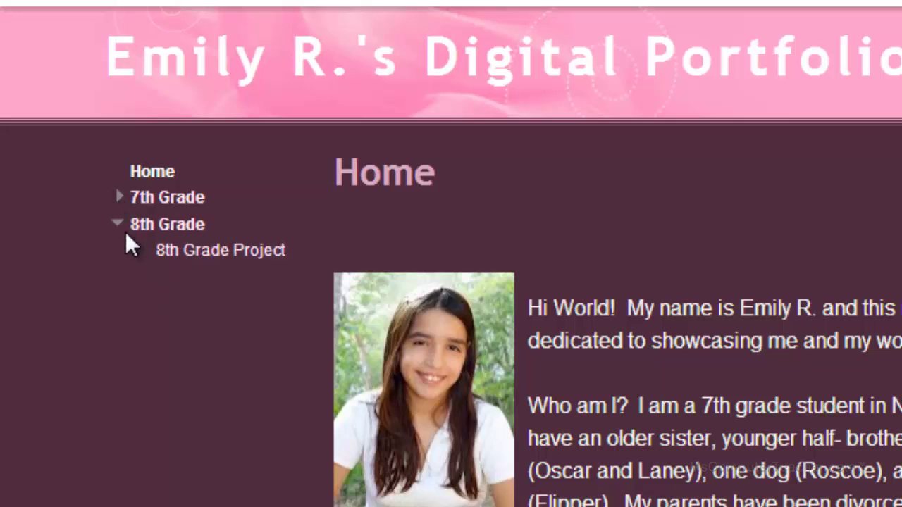
left_click(117, 223)
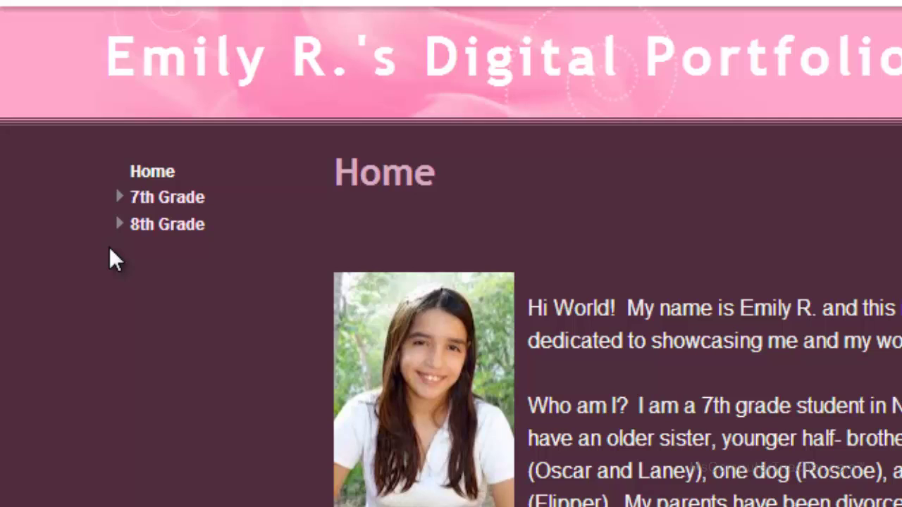
left_click(119, 197)
left_click(119, 196)
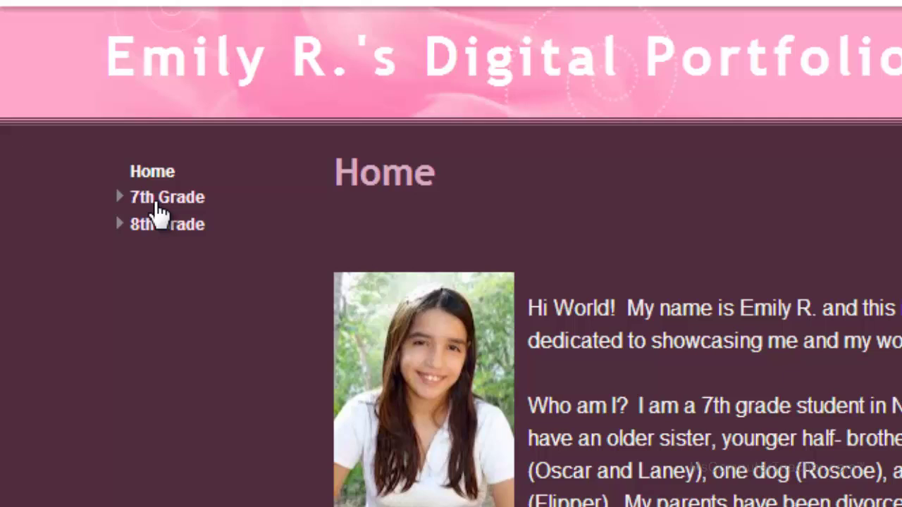
left_click(118, 225)
left_click(119, 197)
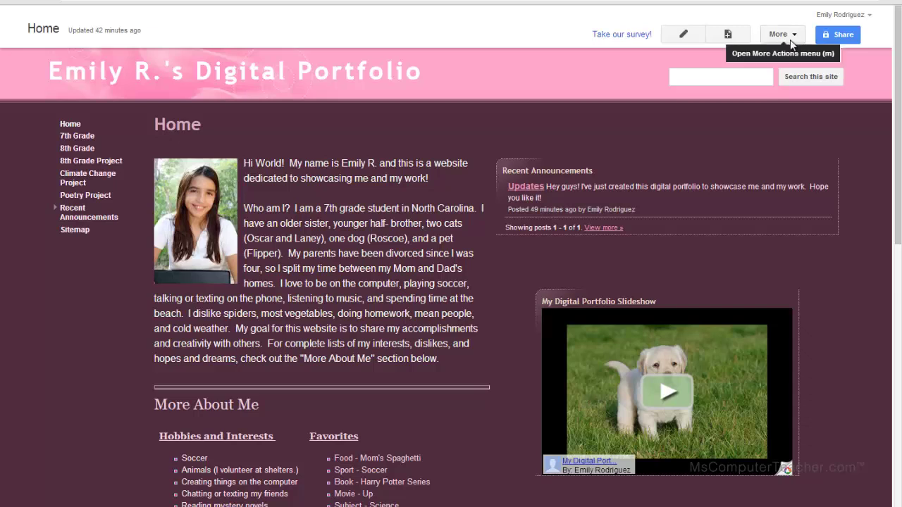
Enter Edit site layout from More, and switch Horizontal navigation on, then back off
left_click(782, 35)
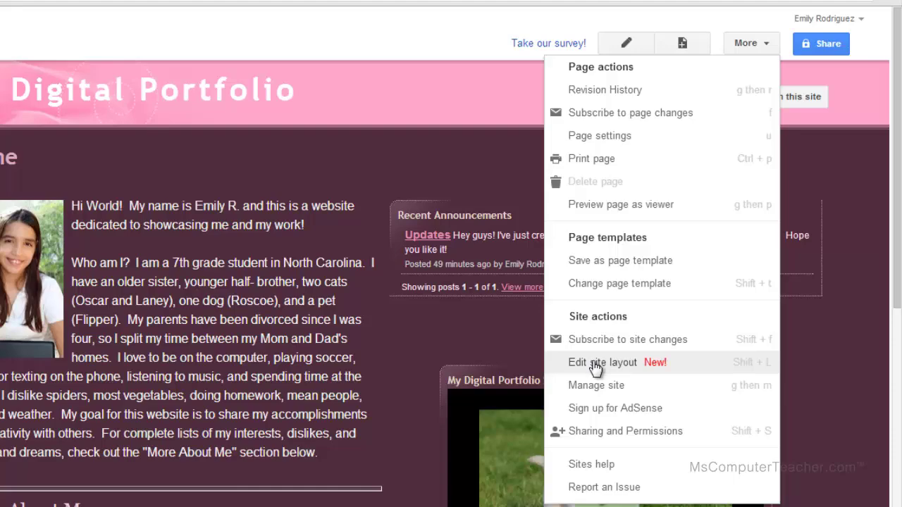
left_click(596, 364)
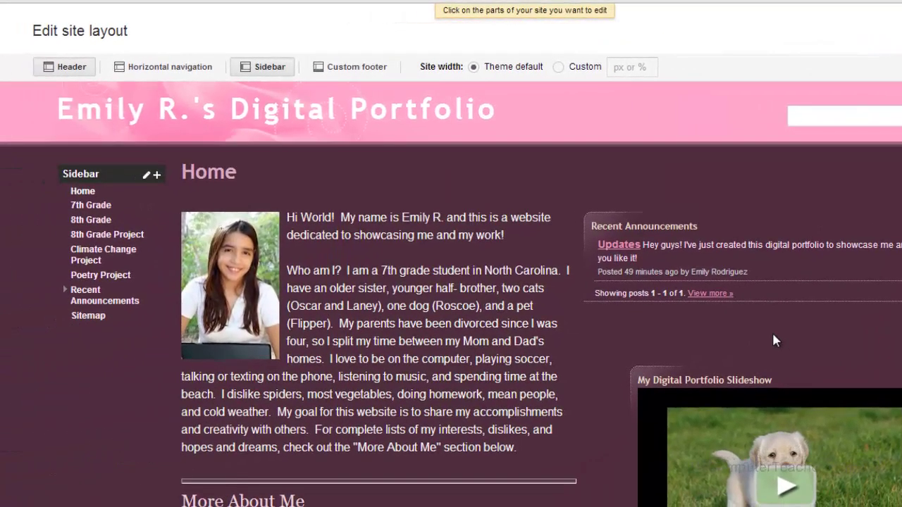
left_click(164, 74)
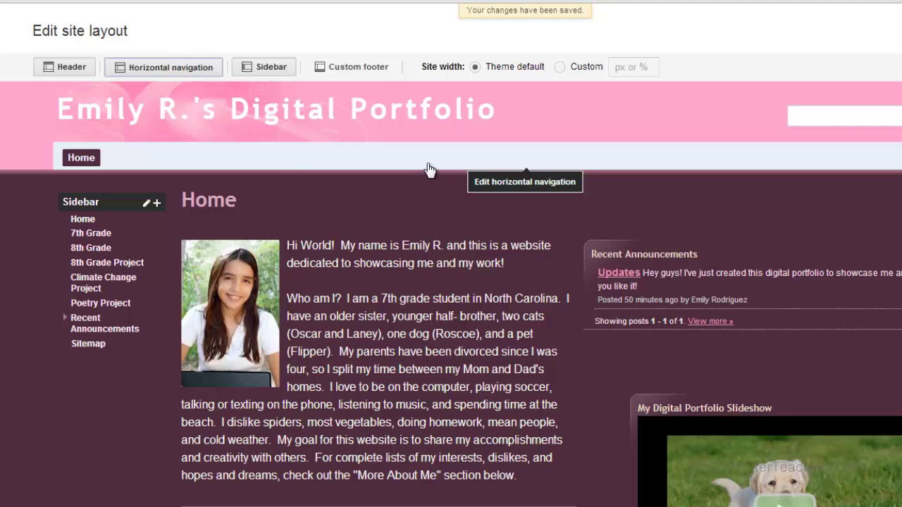
left_click(186, 72)
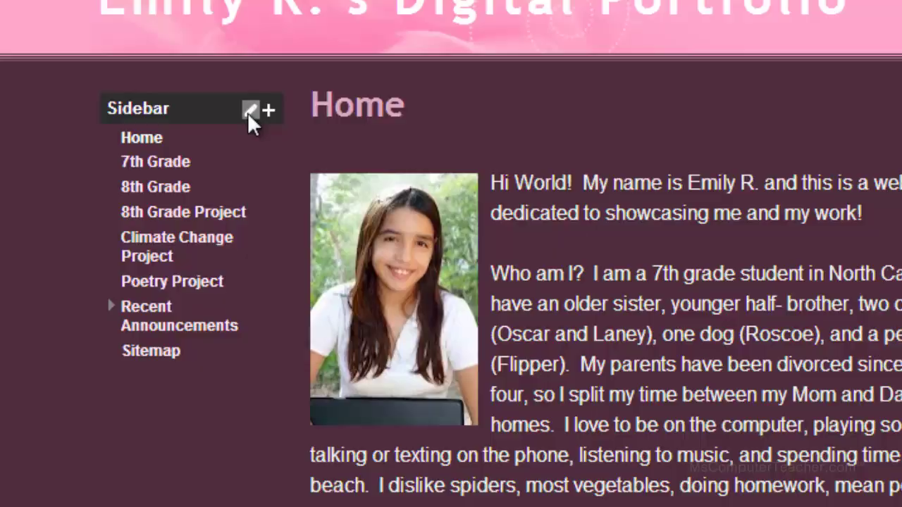
left_click(248, 113)
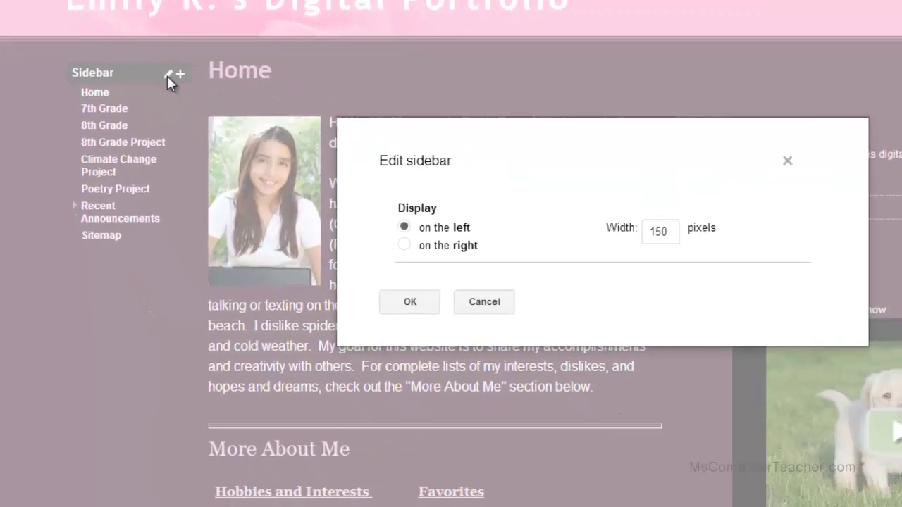
left_click(486, 304)
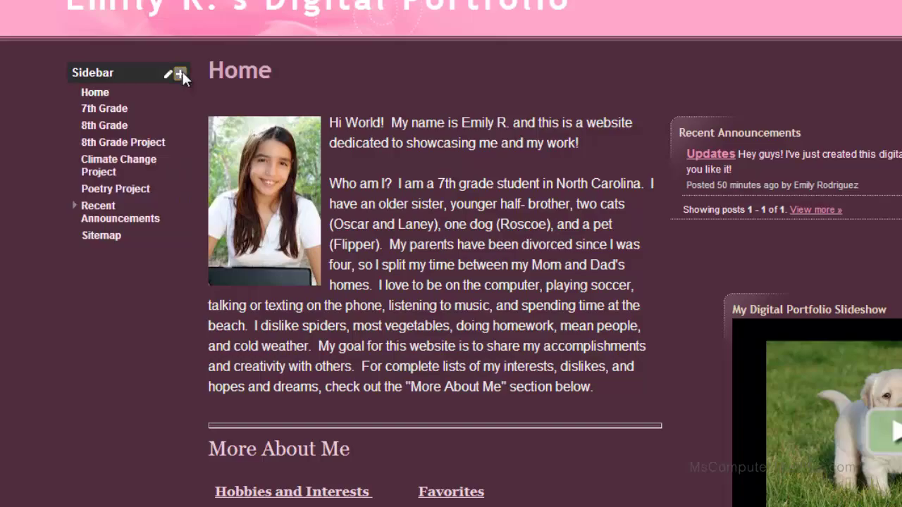
left_click(181, 74)
left_click_drag(792, 173, 792, 145)
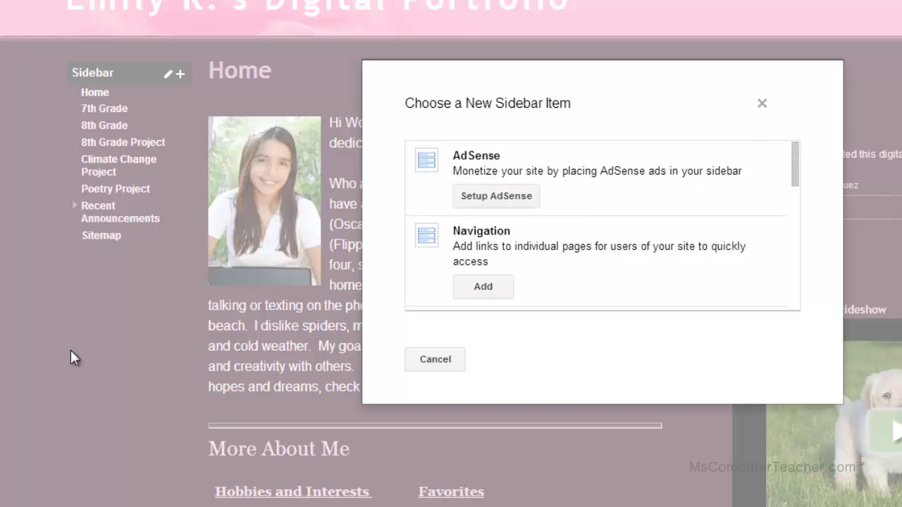
left_click_drag(796, 169, 778, 286)
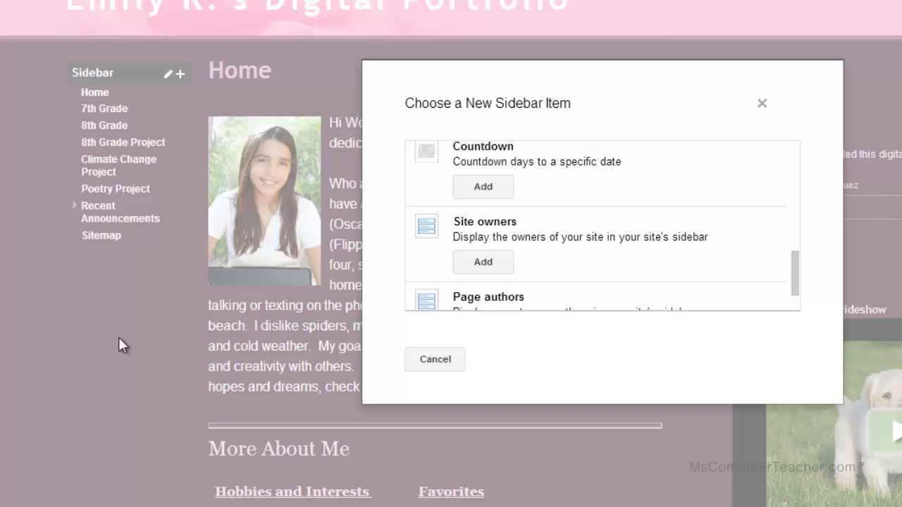
left_click(435, 360)
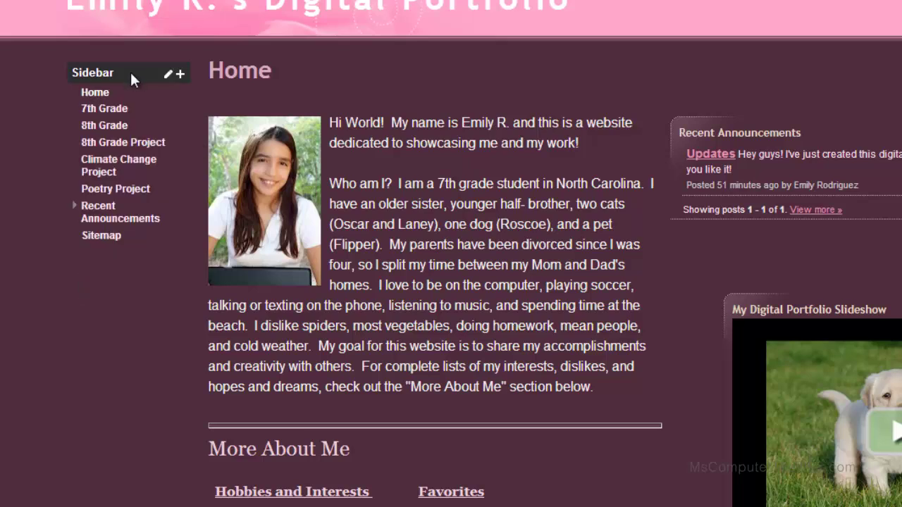
Open the sidebar Navigation item's Configure navigation dialog and cancel it unchanged
mouse_move(134, 96)
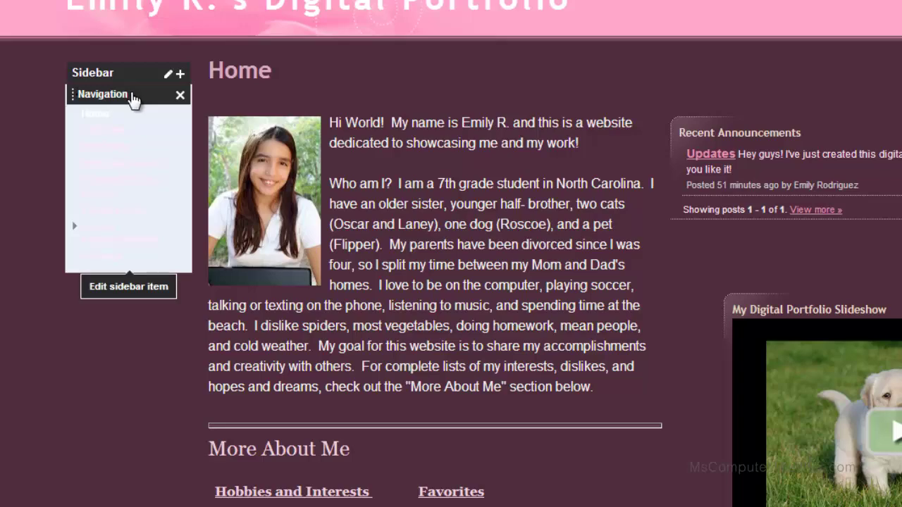
left_click(136, 98)
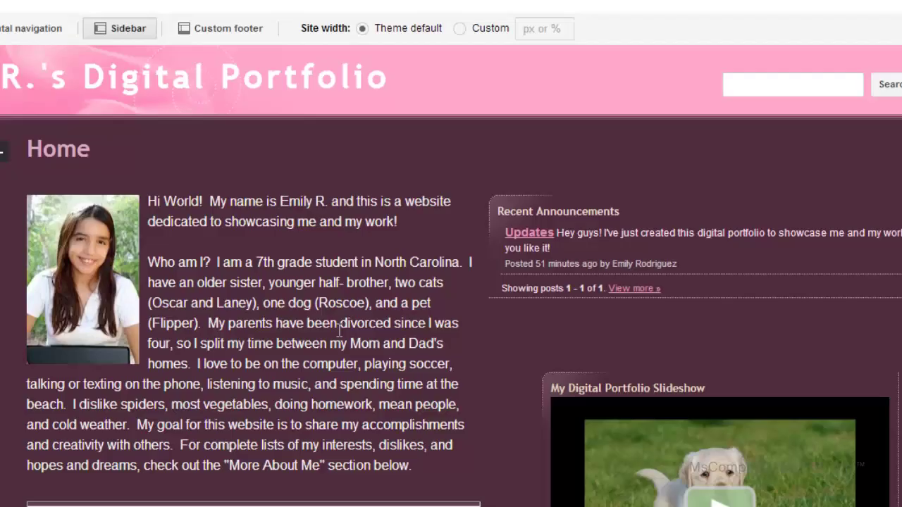
left_click(328, 329)
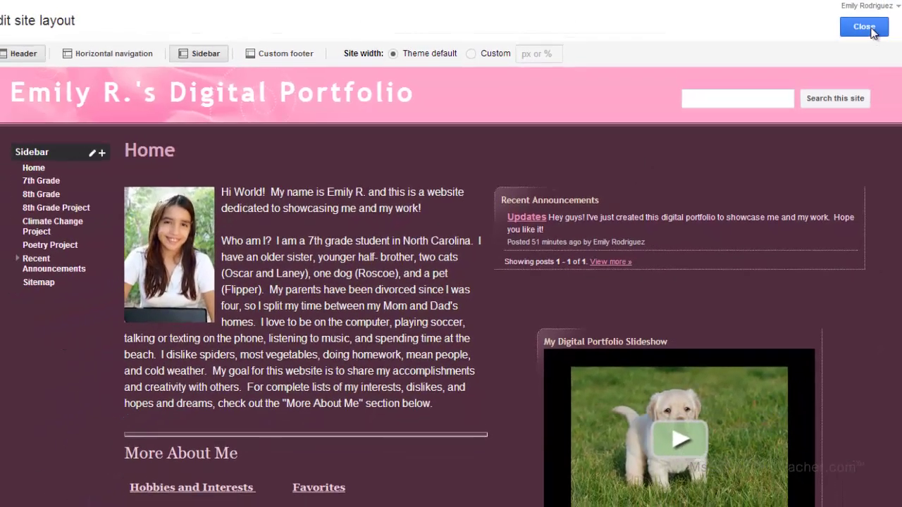
Close layout editing, then create a blank page named 'Test' under Home and save it
left_click(862, 25)
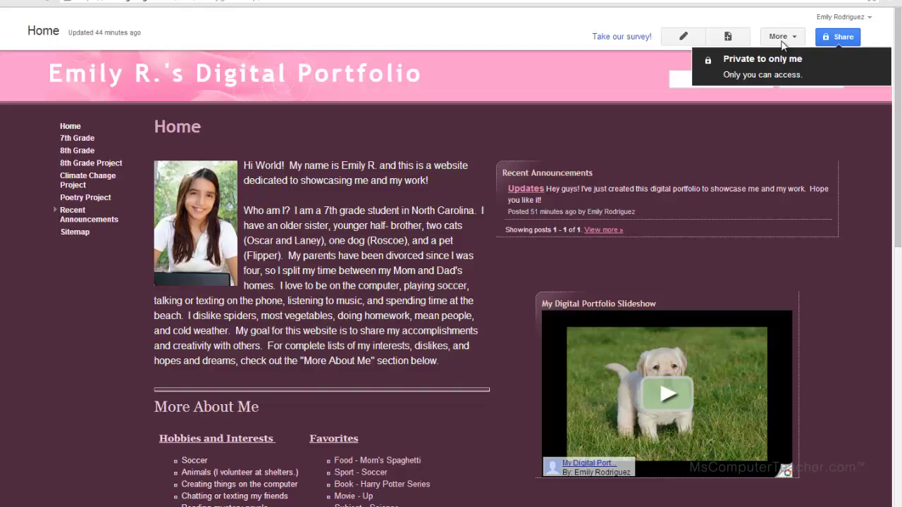
left_click(738, 40)
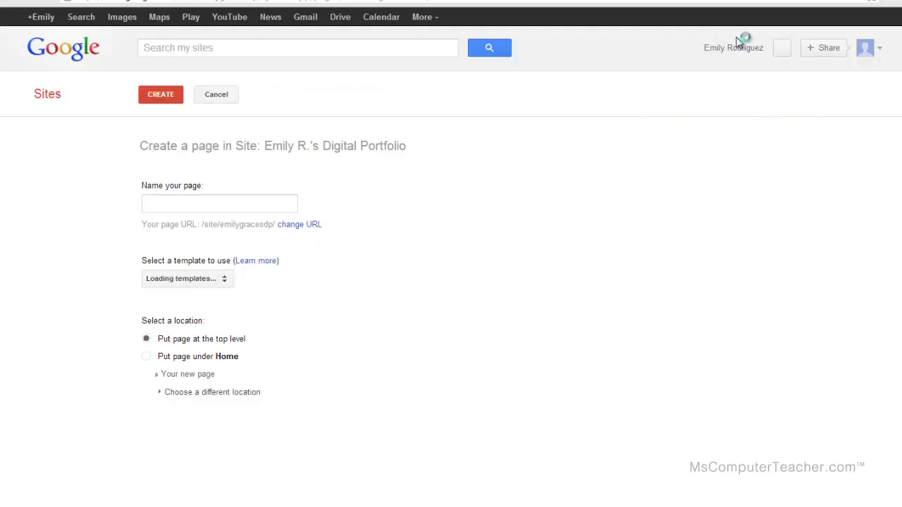
type("Test")
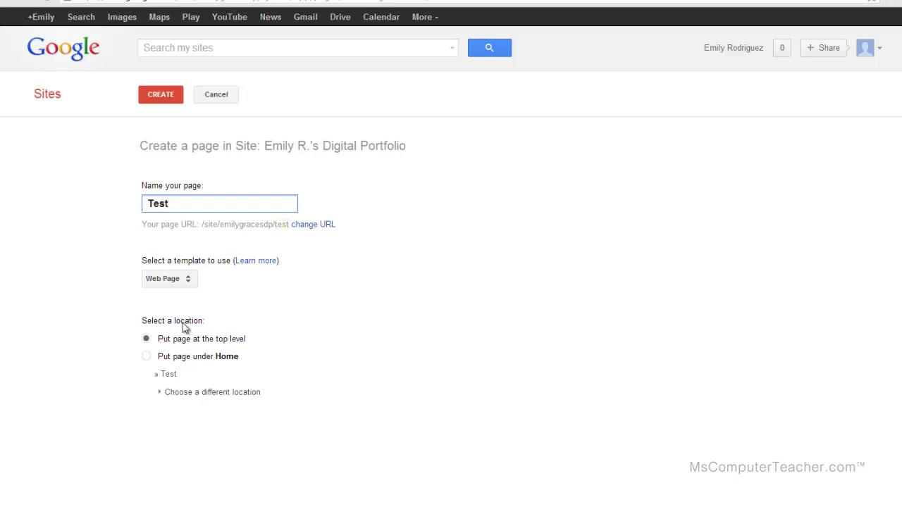
left_click(195, 392)
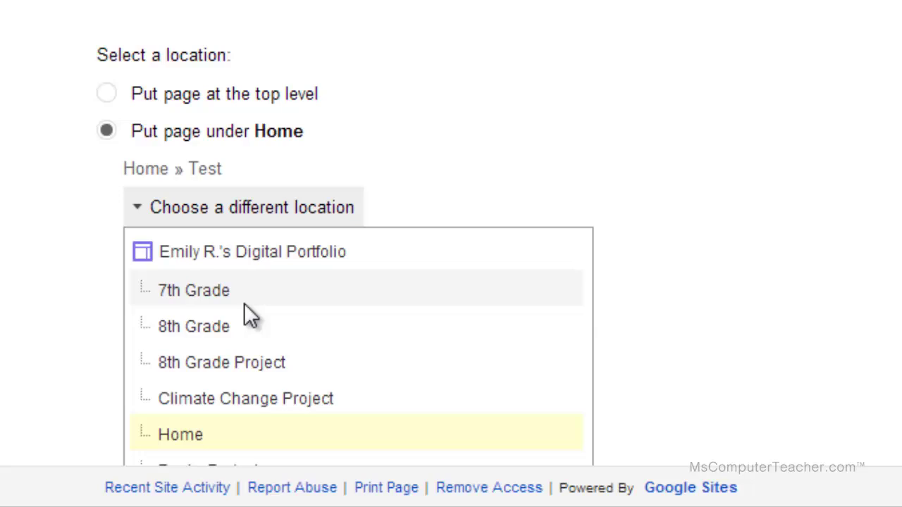
scroll(245, 305, "down", 2)
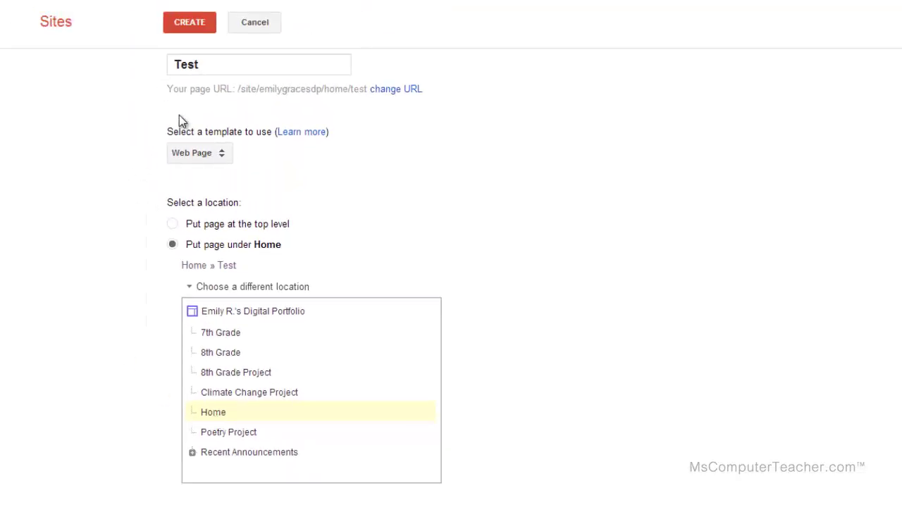
left_click(190, 23)
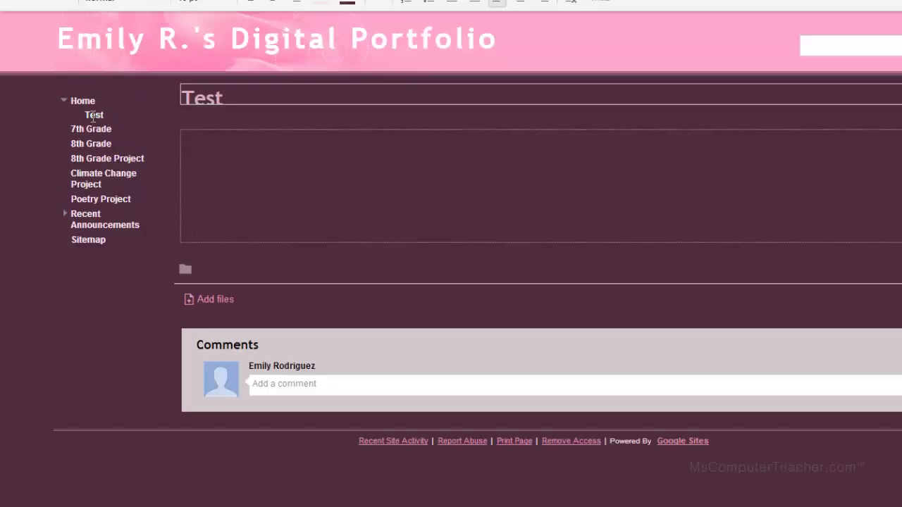
left_click(792, 49)
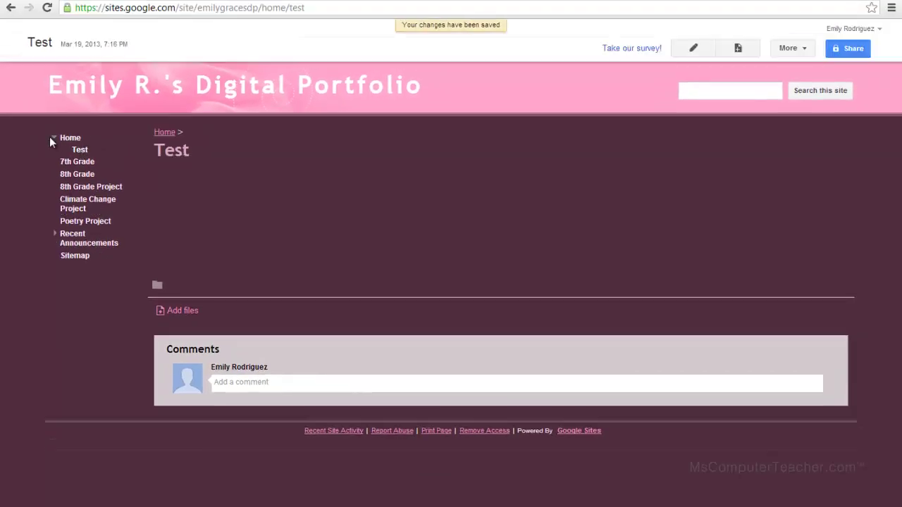
Collapse and expand Home in the sidebar to reveal its Test subpage
left_click(55, 138)
left_click(55, 138)
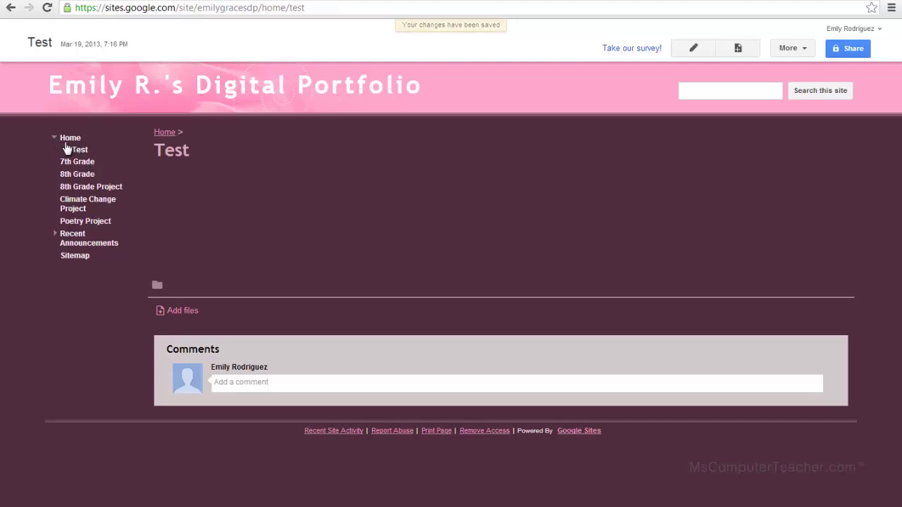
left_click(55, 138)
left_click(55, 138)
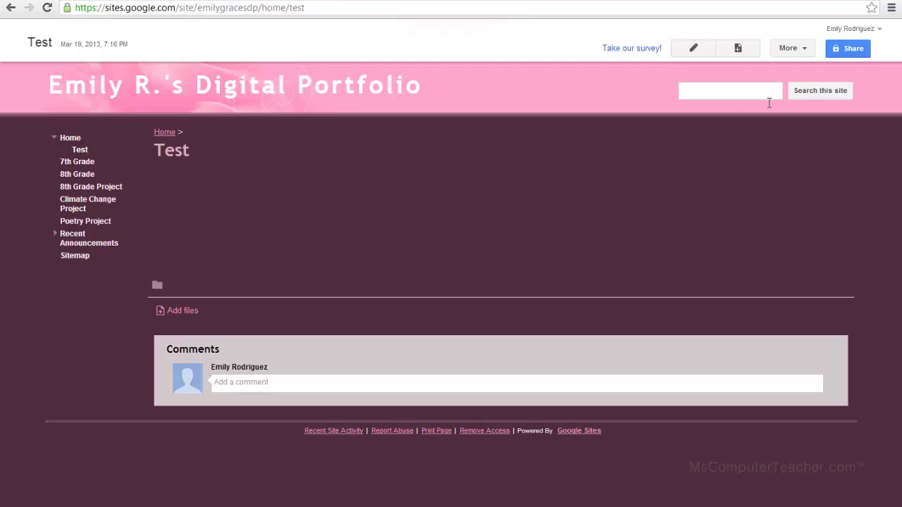
Delete the Test page through More > Delete page and confirm
left_click(794, 50)
left_click(678, 176)
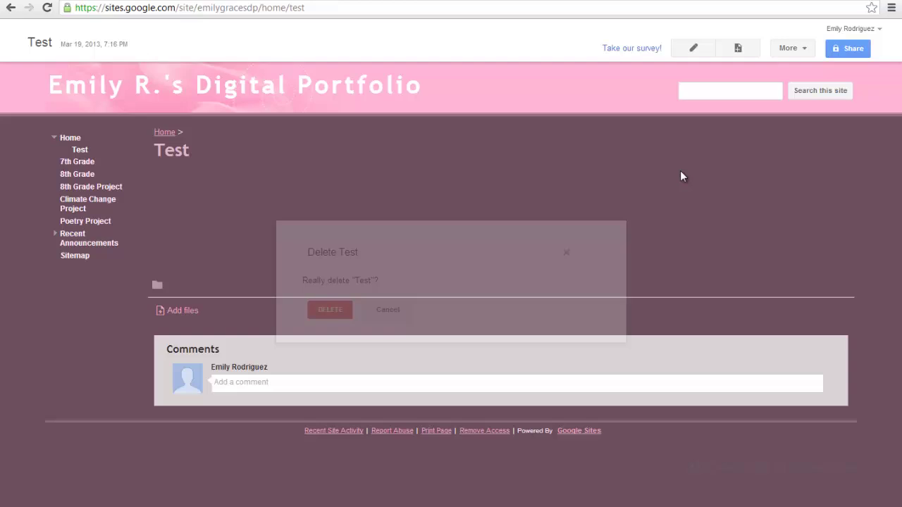
left_click(330, 310)
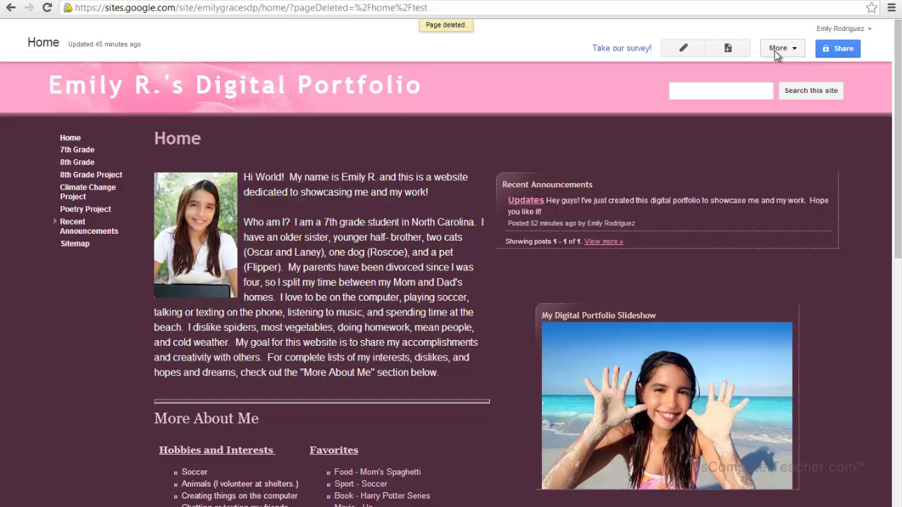
left_click(776, 51)
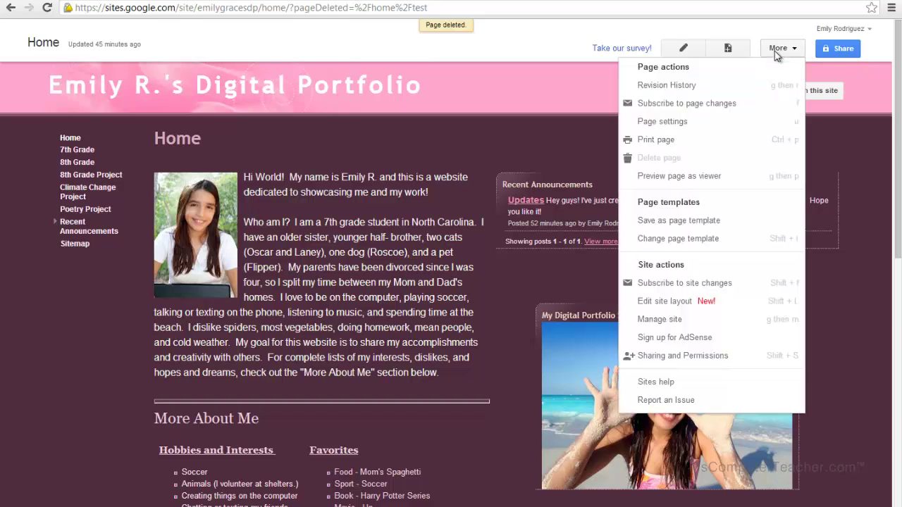
In the site layout, uncheck Automatically organize my navigation for the sidebar and apply with OK
left_click(656, 303)
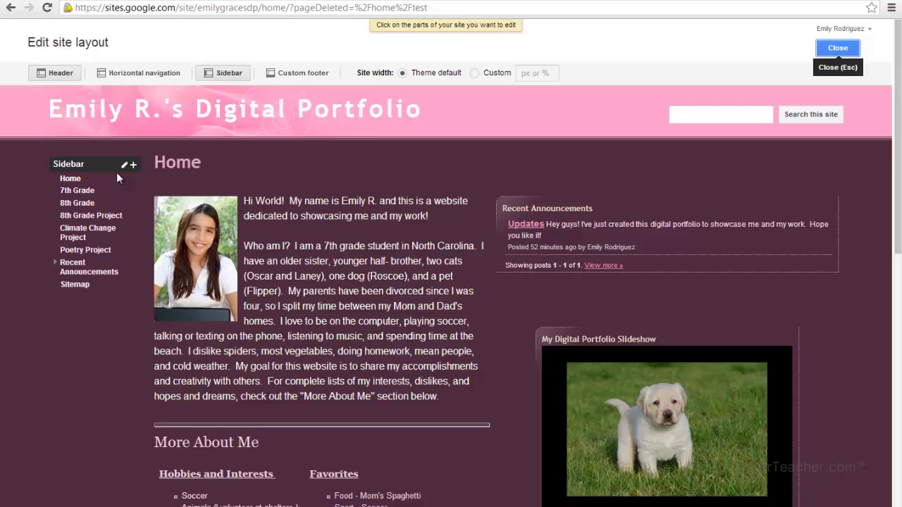
left_click(93, 180)
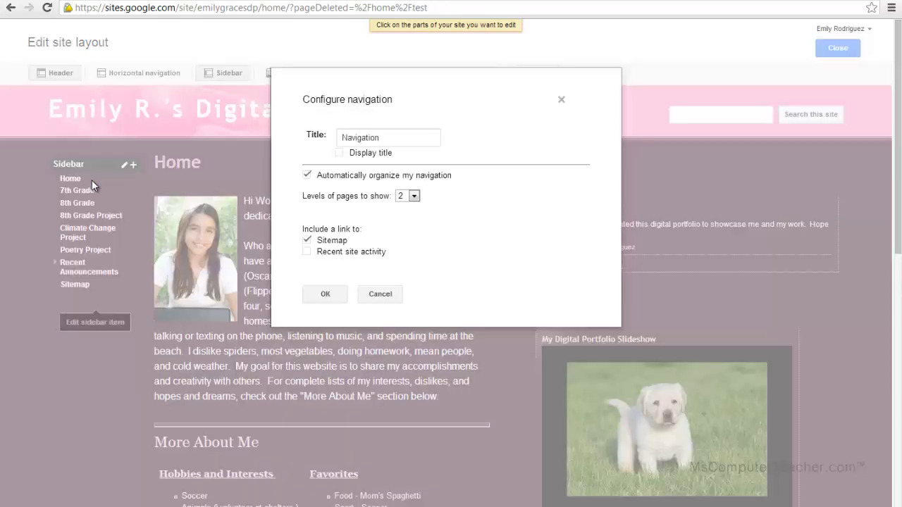
left_click(307, 175)
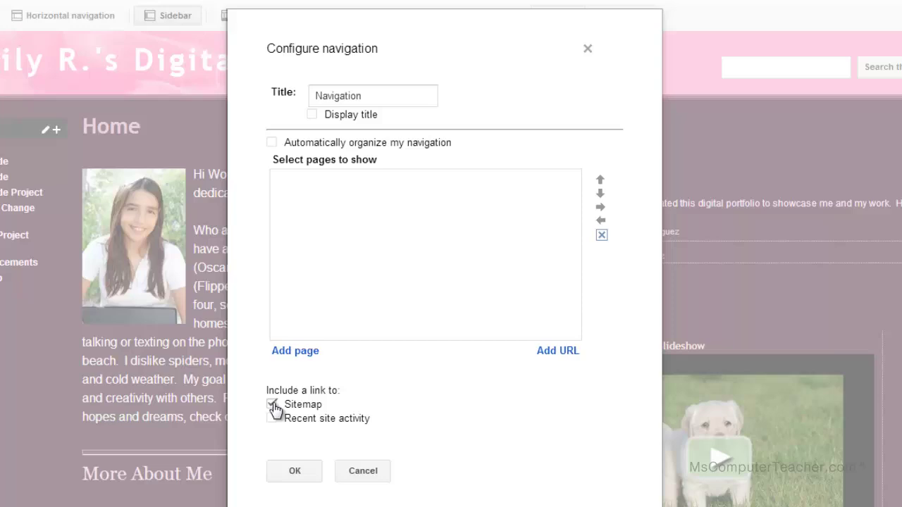
left_click(296, 473)
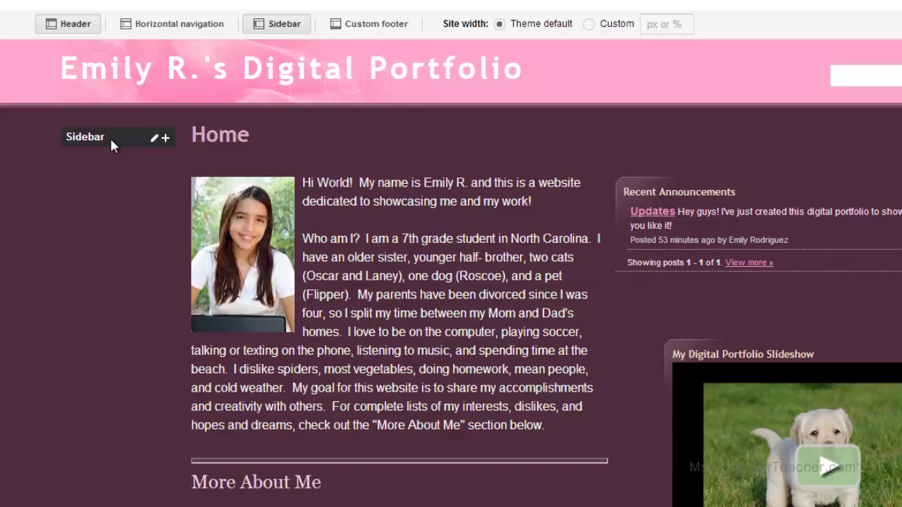
Add Home and 7th Grade to the sidebar navigation list and save
left_click(113, 156)
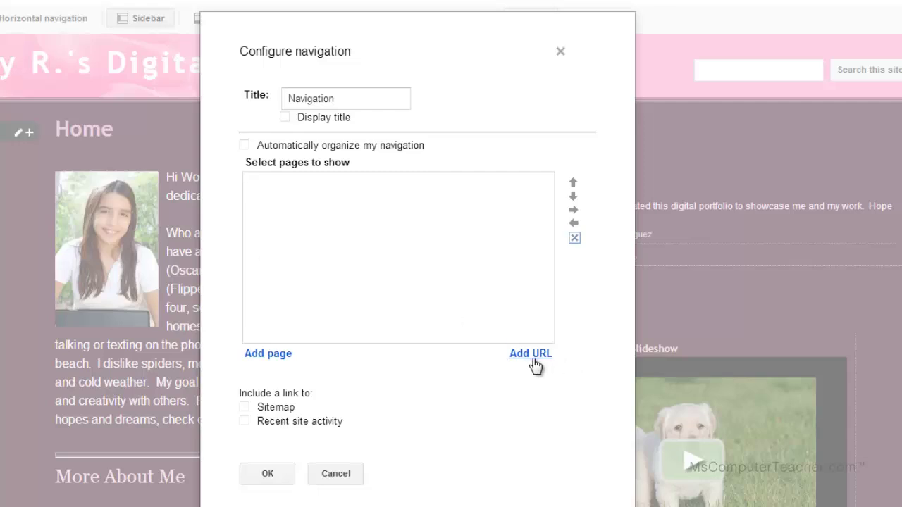
left_click(272, 357)
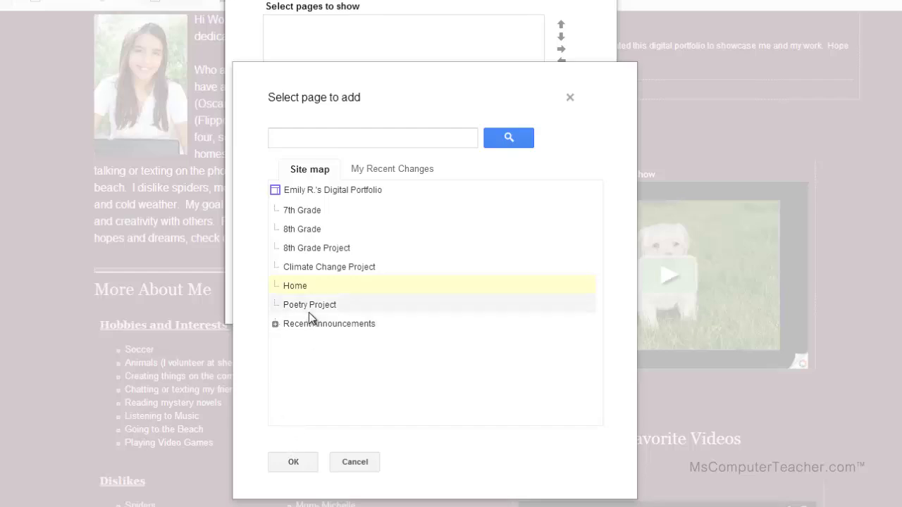
left_click(329, 323)
left_click(302, 284)
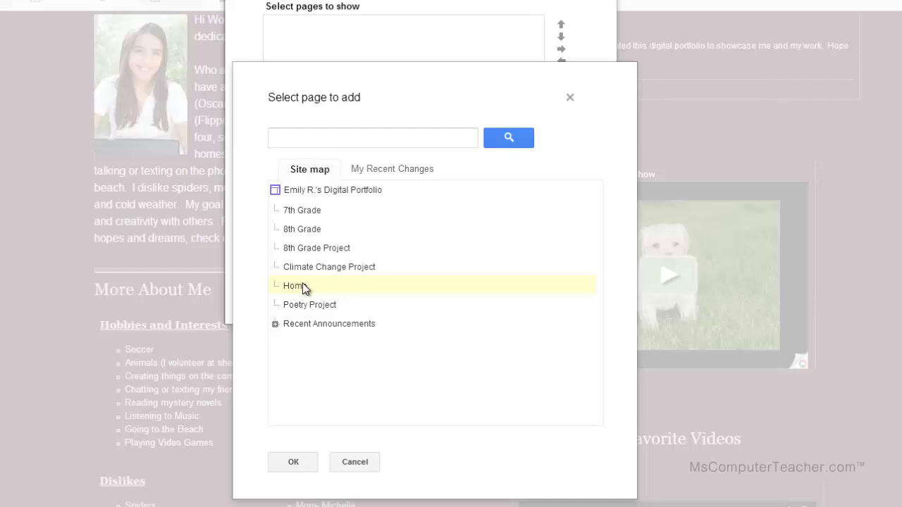
left_click(294, 462)
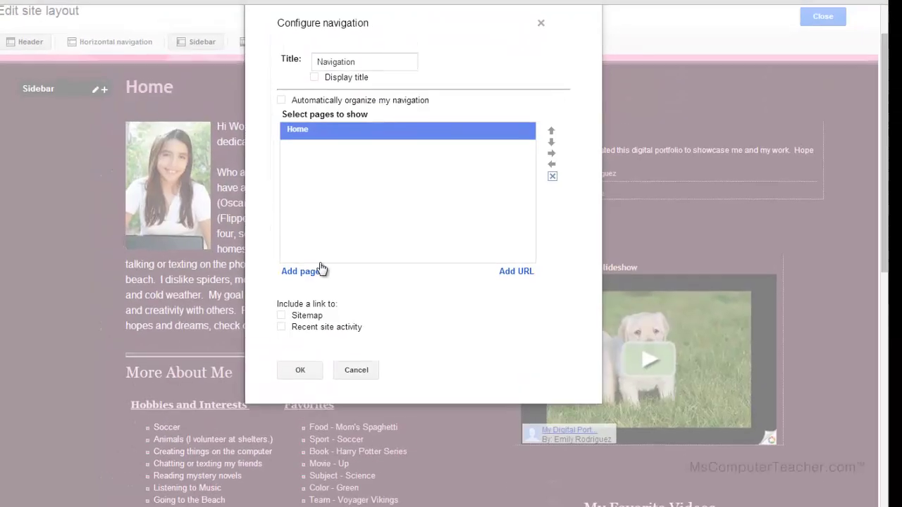
left_click(302, 275)
left_click(318, 366)
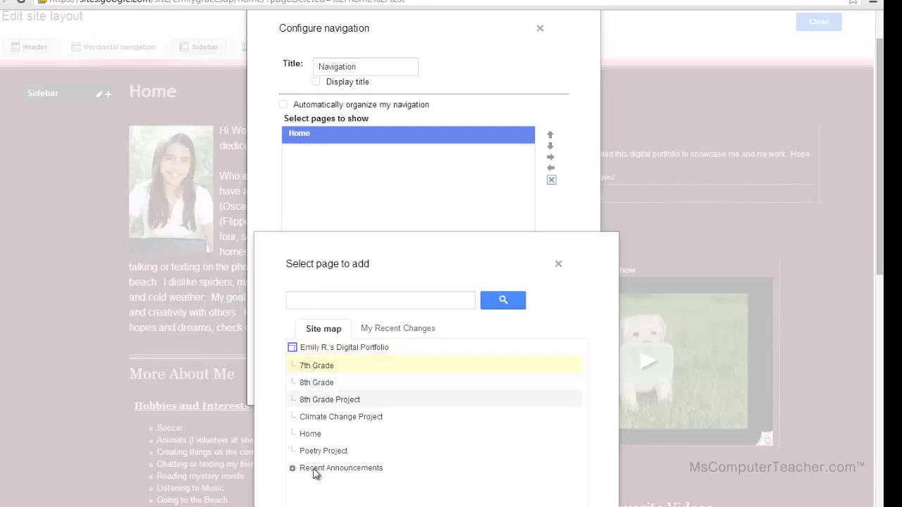
scroll(317, 461, "down", 3)
left_click(308, 403)
left_click(327, 186)
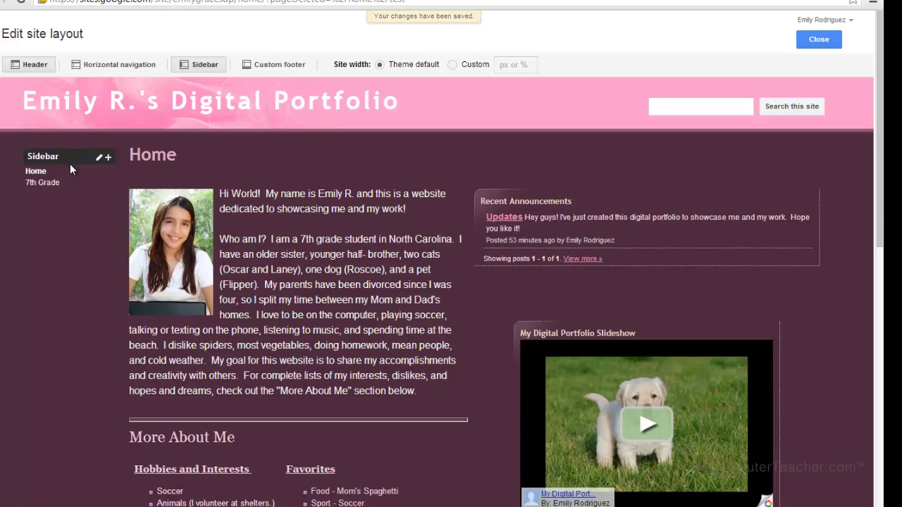
Add 8th Grade and 8th Grade Project to the navigation list
left_click(69, 173)
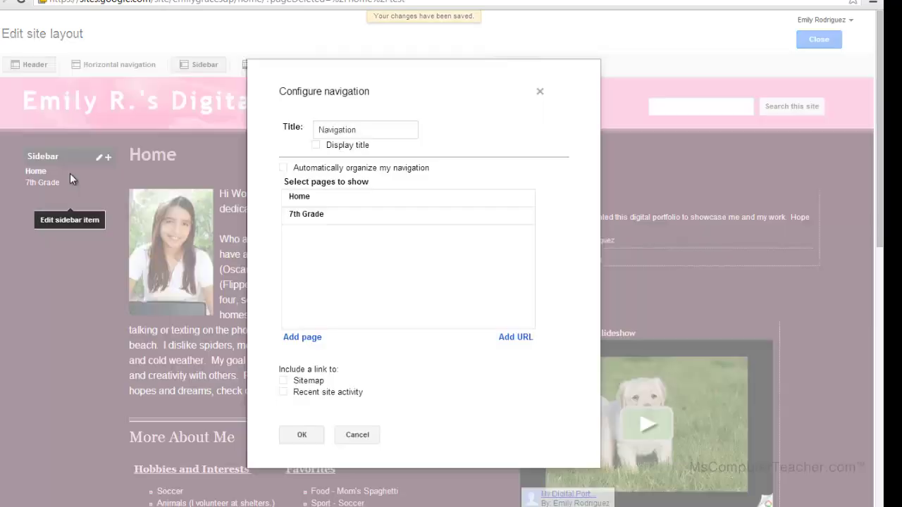
left_click(303, 337)
scroll(362, 276, "down", 1)
left_click(323, 324)
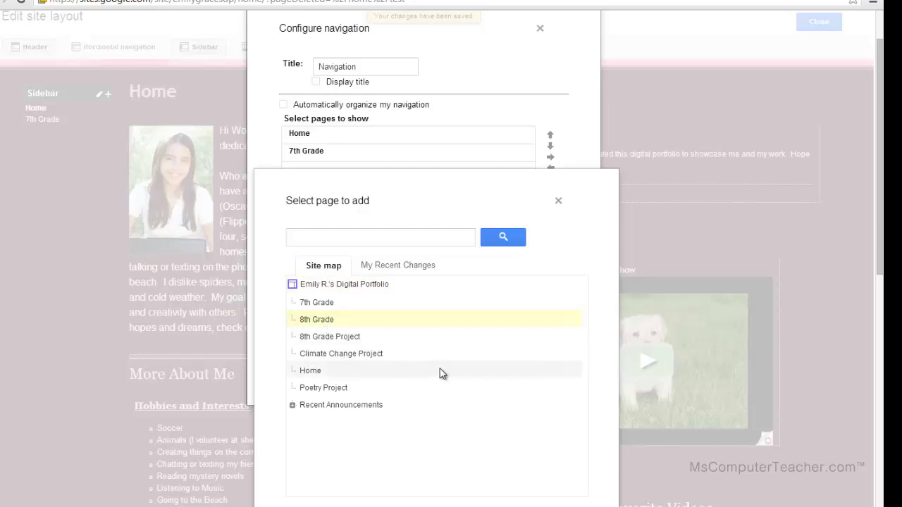
scroll(439, 372, "down", 2)
left_click(312, 403)
scroll(384, 349, "up", 3)
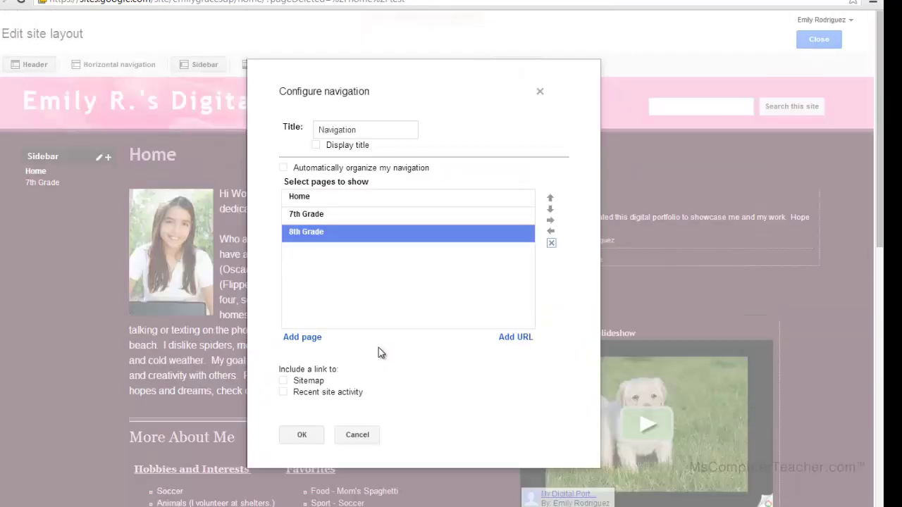
left_click(305, 337)
left_click(339, 399)
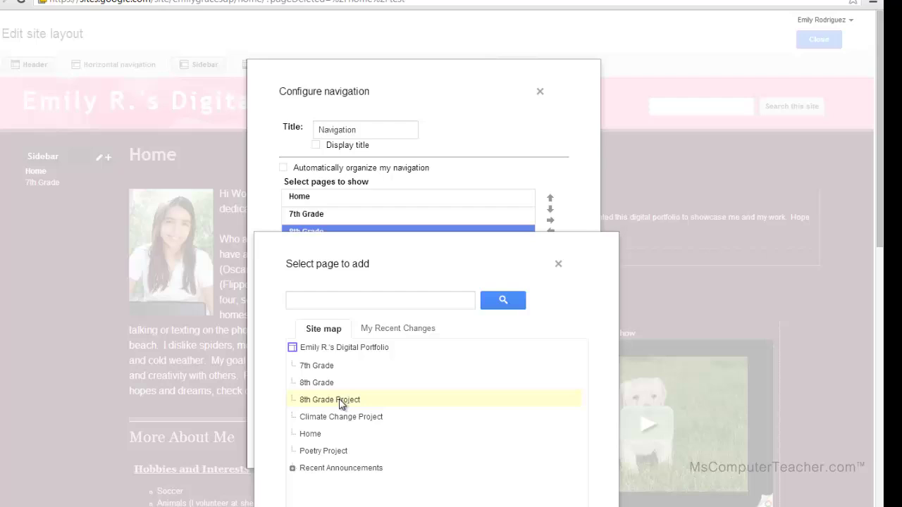
scroll(461, 388, "down", 3)
left_click(314, 404)
scroll(329, 400, "up", 3)
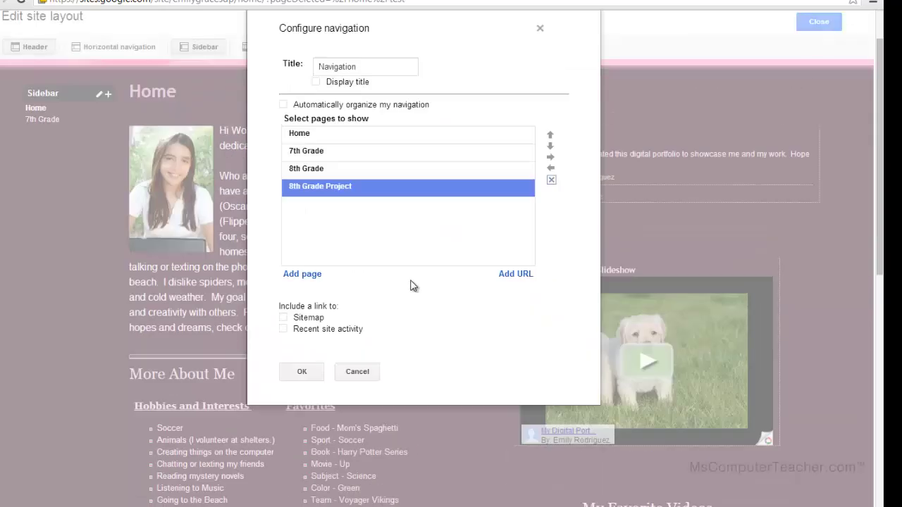
Add Climate Change Project and Poetry Project to the navigation list
left_click(312, 337)
scroll(385, 350, "down", 1)
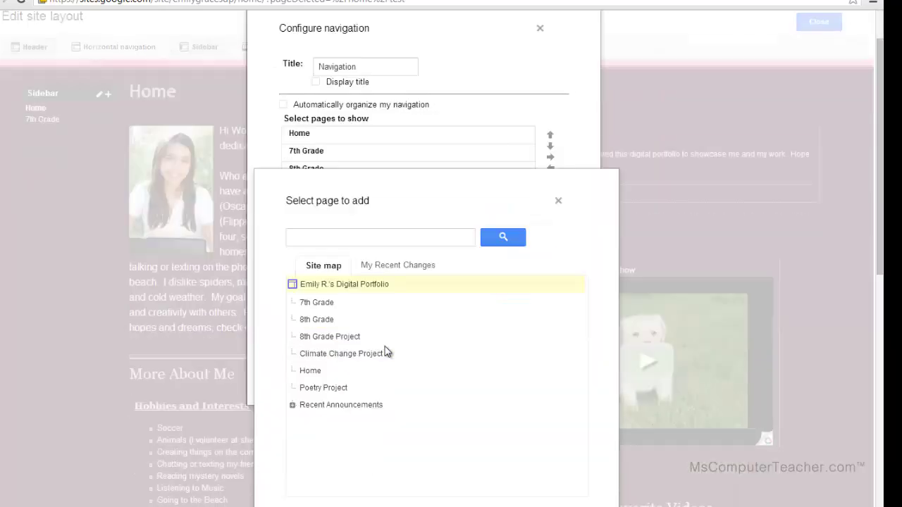
left_click(359, 353)
scroll(428, 360, "down", 3)
left_click(310, 341)
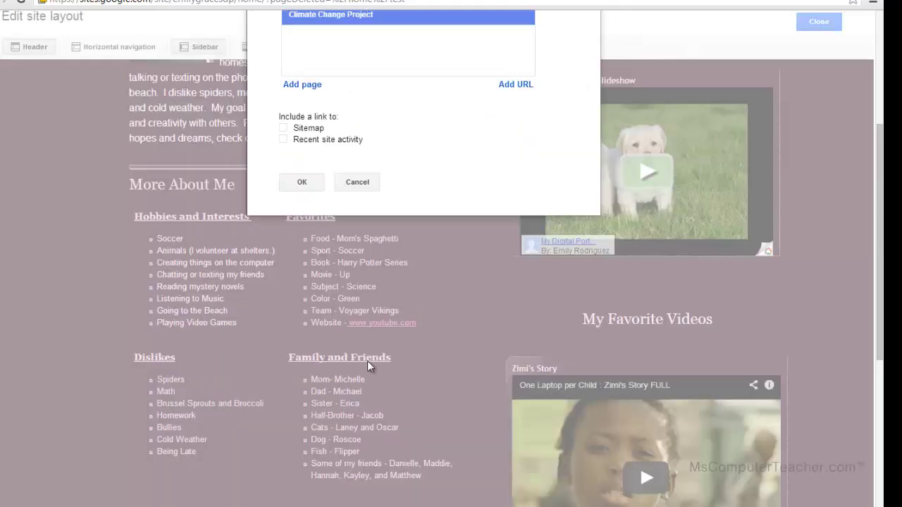
scroll(367, 361, "up", 3)
left_click(303, 279)
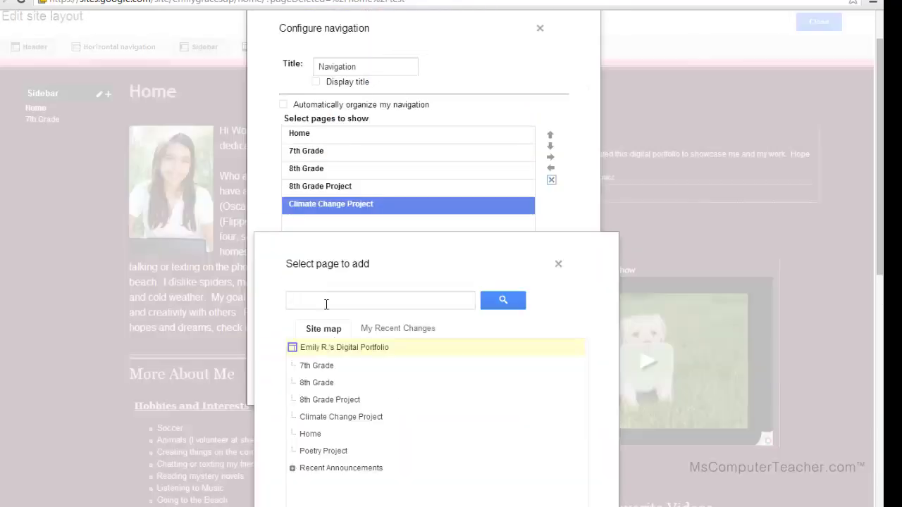
scroll(318, 374, "down", 3)
left_click(325, 323)
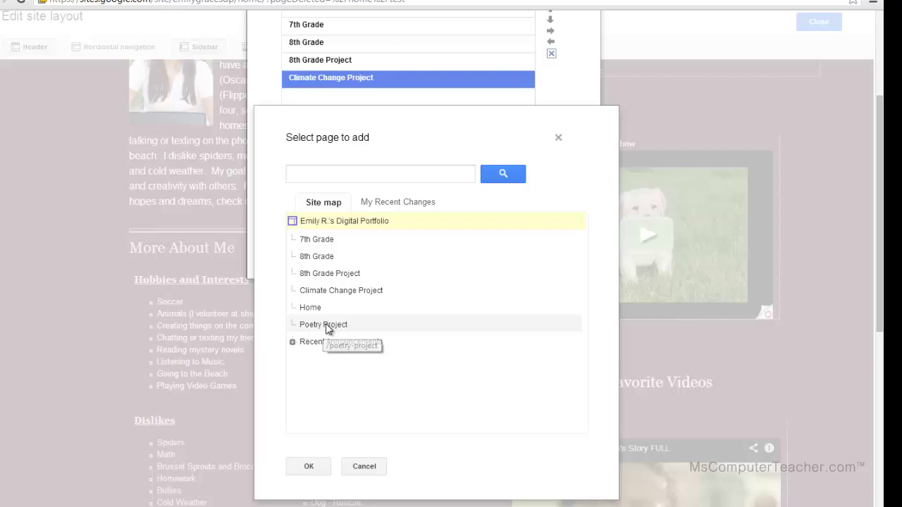
scroll(387, 354, "down", 2)
left_click(312, 403)
scroll(359, 395, "up", 3)
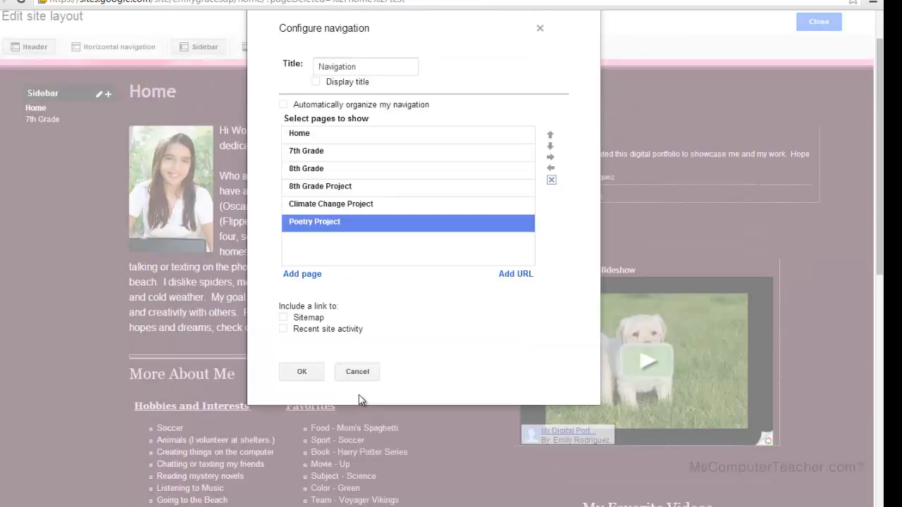
left_click(303, 275)
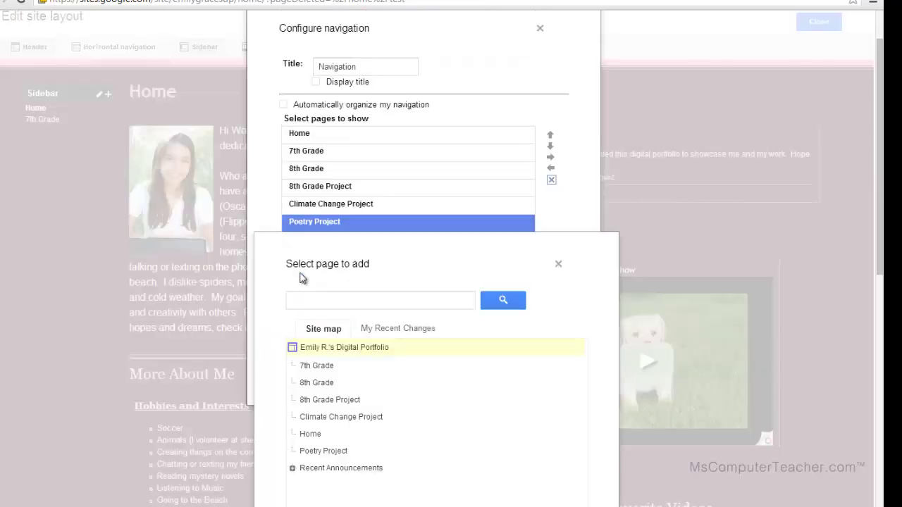
left_click(365, 468)
scroll(118, 430, "down", 2)
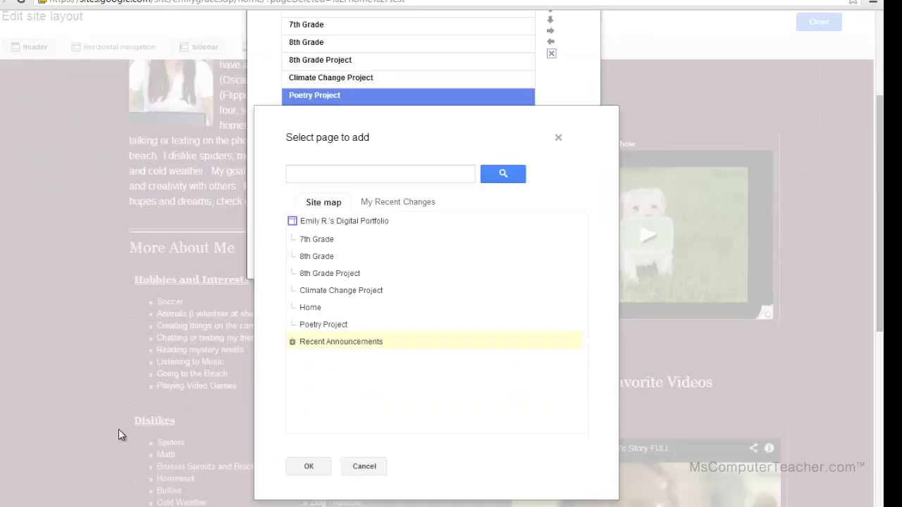
left_click(311, 466)
scroll(364, 206, "up", 1)
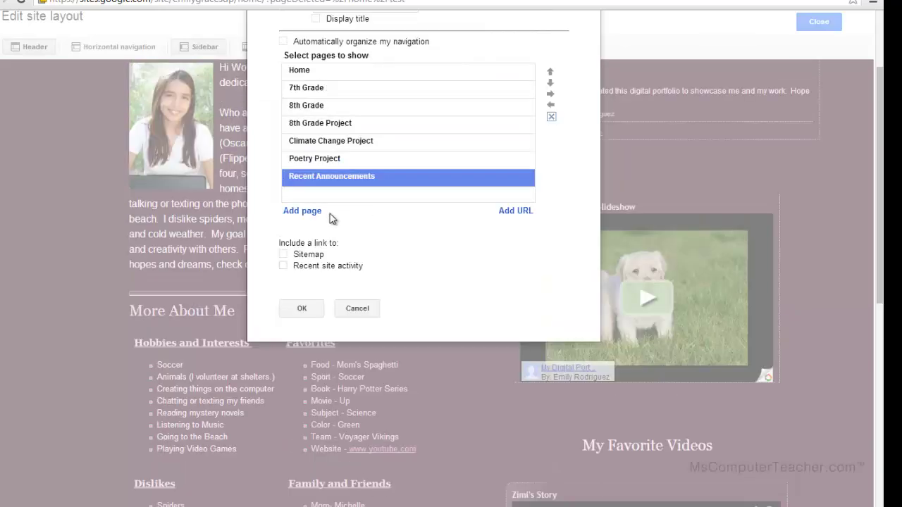
left_click(307, 213)
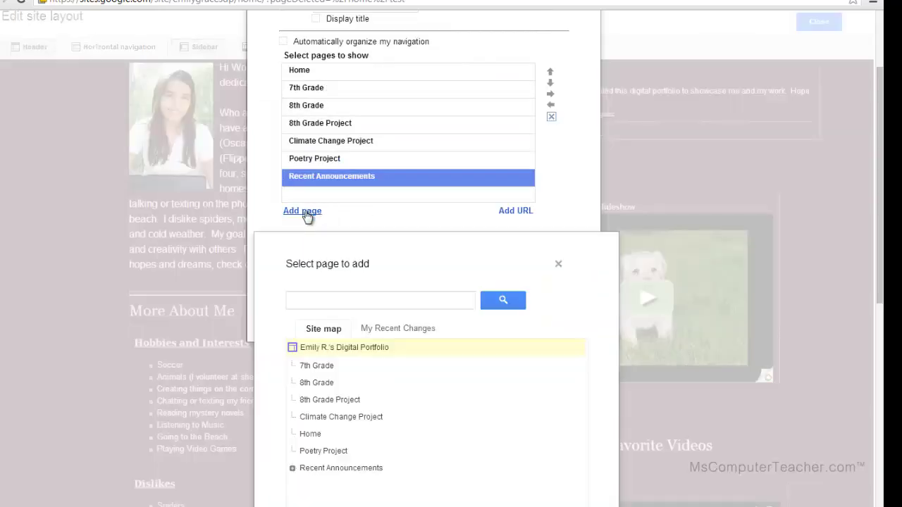
left_click(291, 468)
scroll(363, 487, "down", 1)
left_click(332, 422)
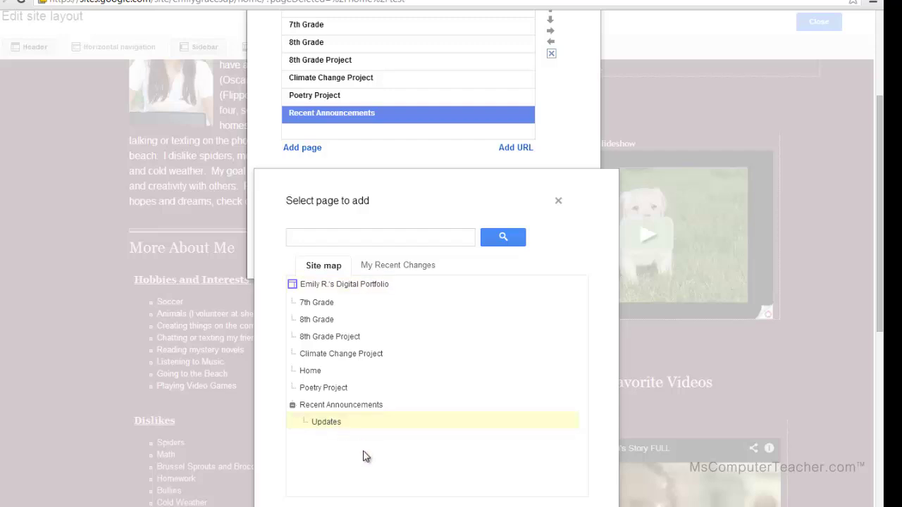
scroll(364, 455, "down", 2)
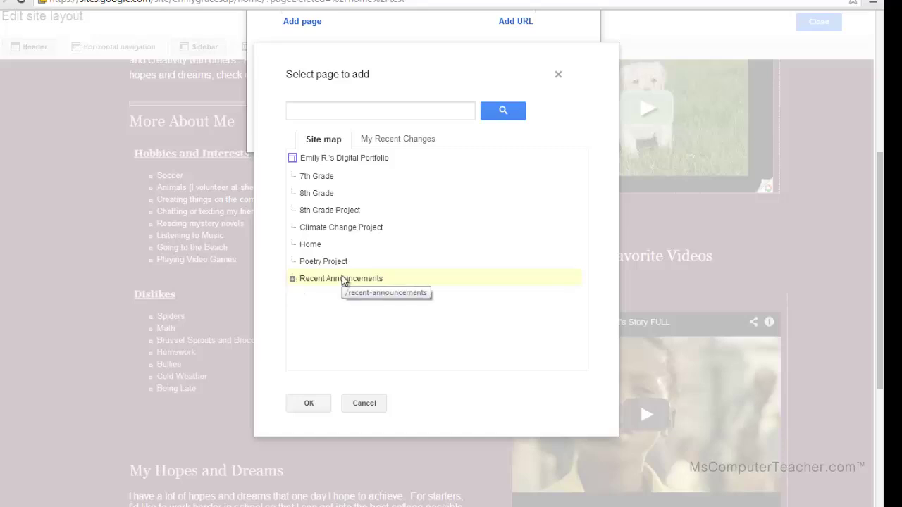
left_click(293, 280)
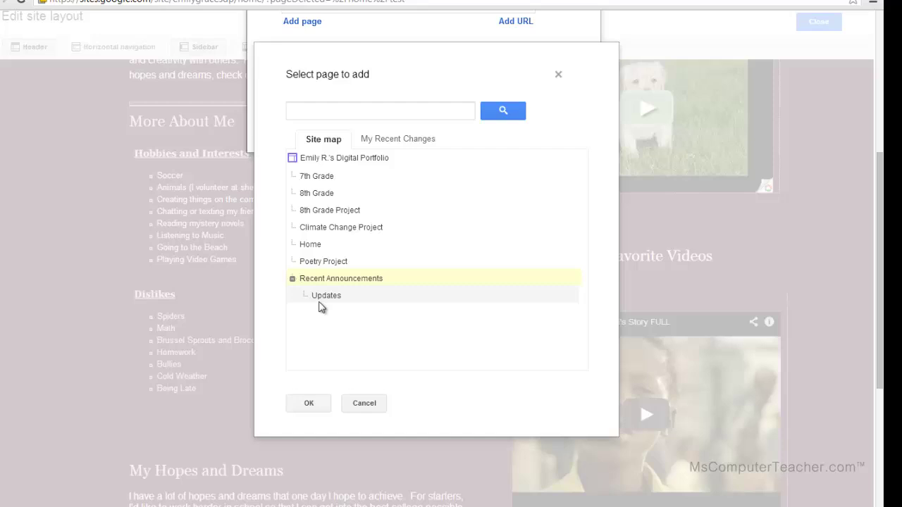
left_click(293, 280)
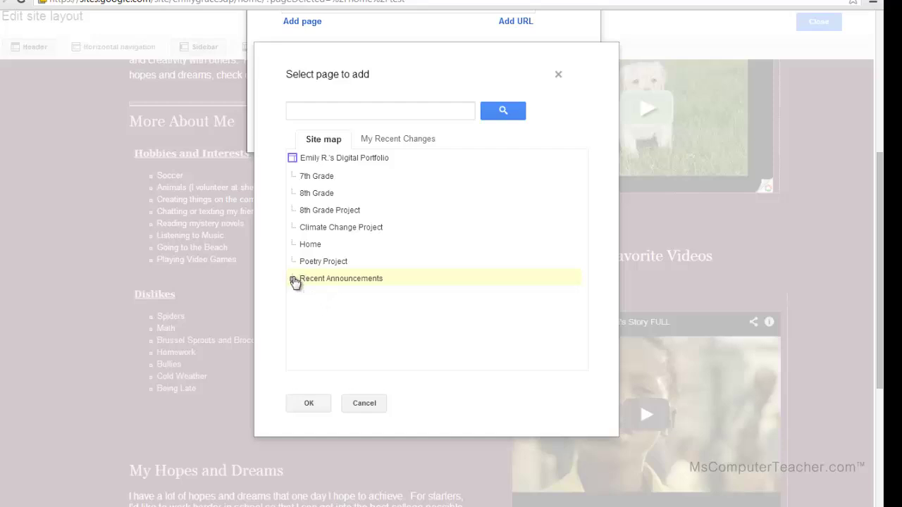
left_click(346, 407)
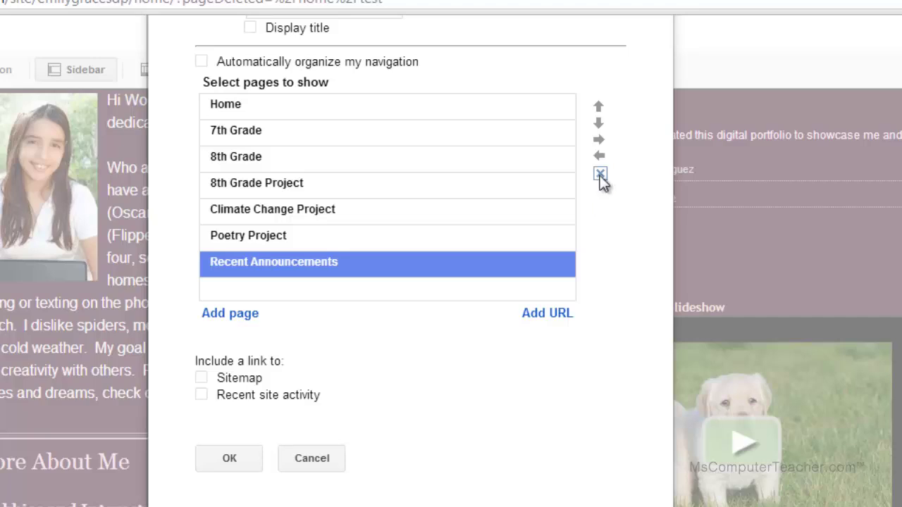
left_click(599, 174)
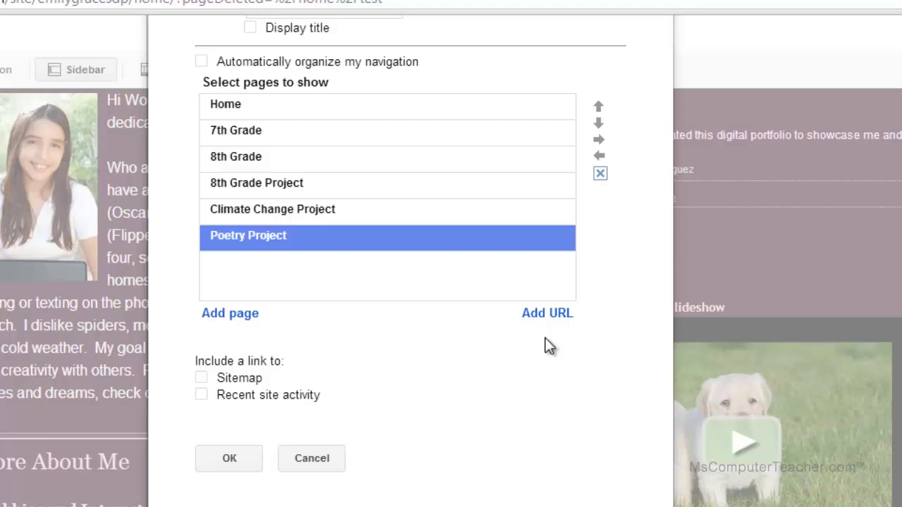
scroll(546, 342, "up", 2)
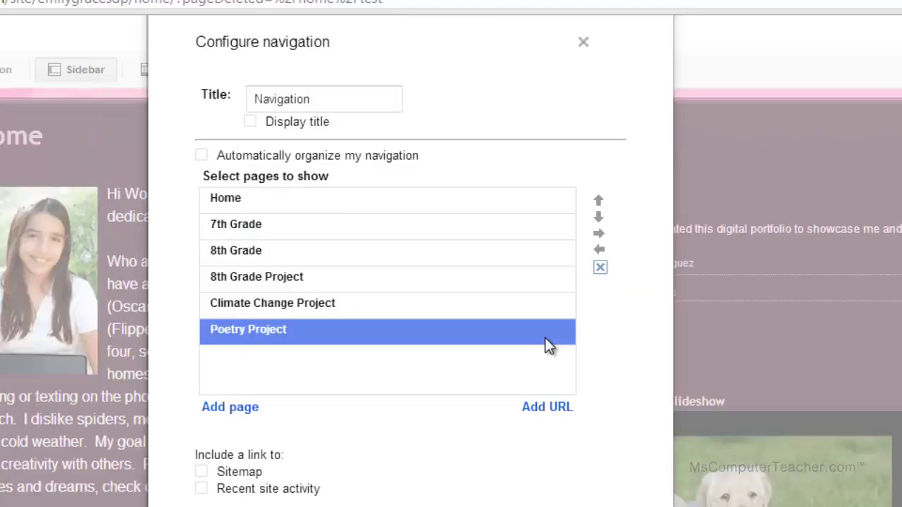
Move 8th Grade and 8th Grade Project above 7th Grade in the navigation list
left_click(270, 248)
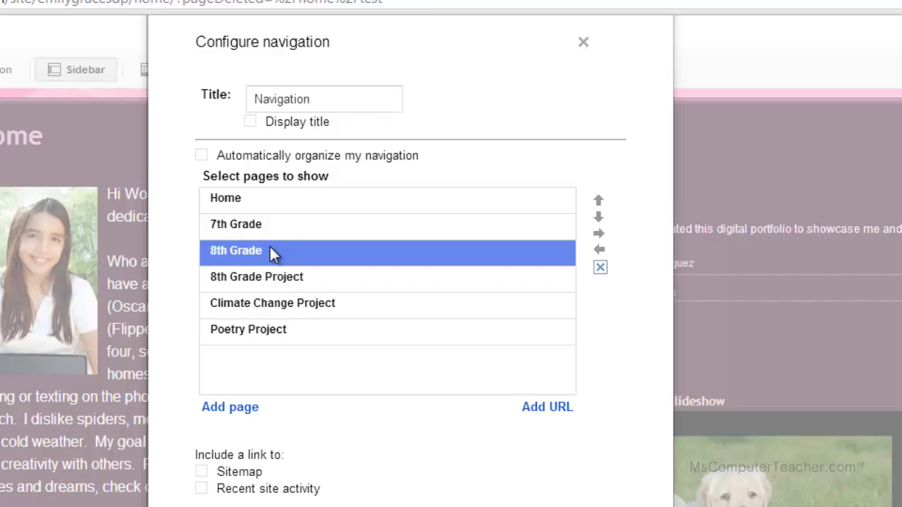
left_click(598, 200)
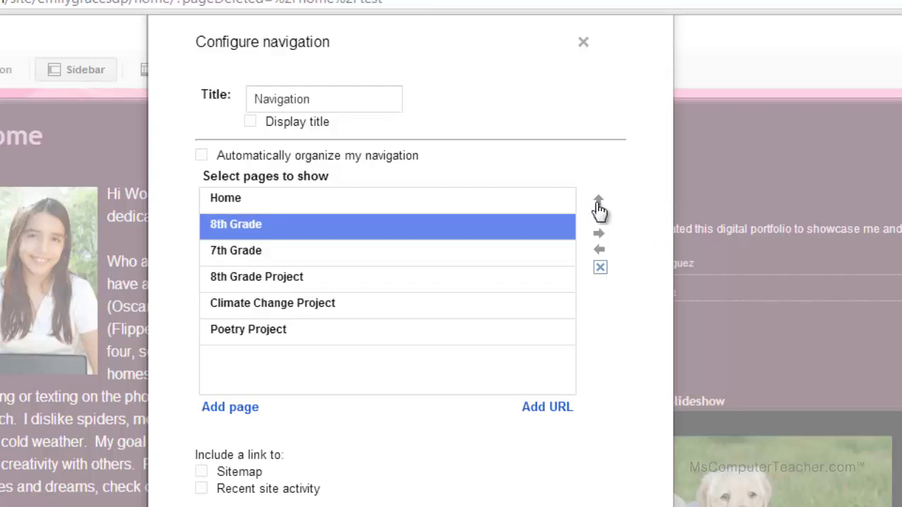
left_click(355, 286)
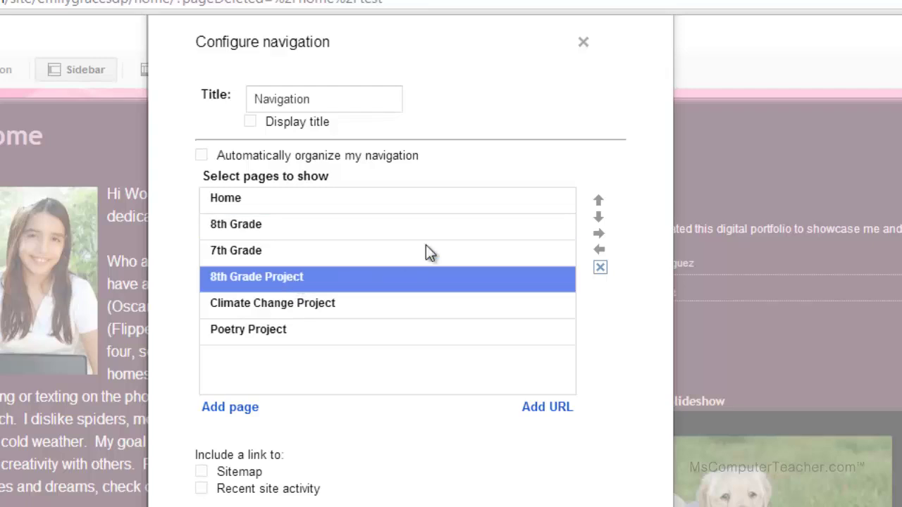
left_click(598, 202)
Indent 8th Grade Project under 8th Grade, and Climate Change and Poetry Projects under 7th Grade
left_click(599, 234)
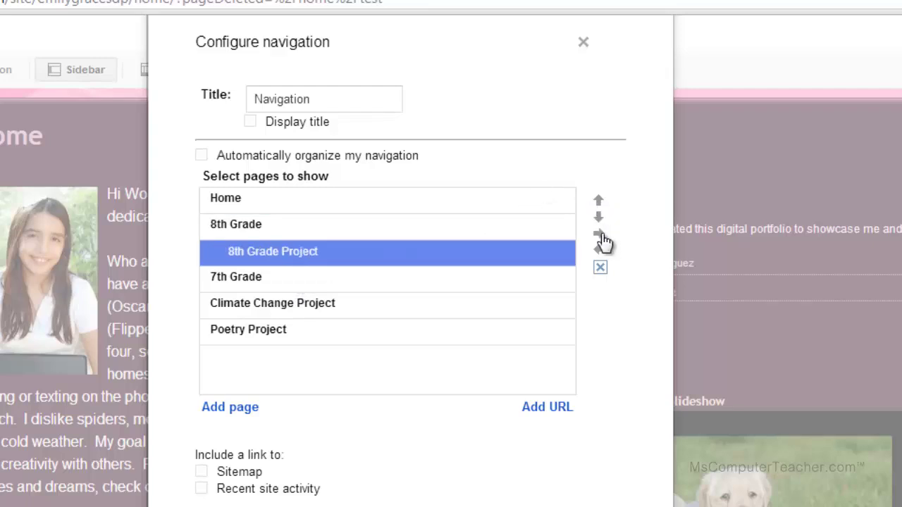
left_click(602, 251)
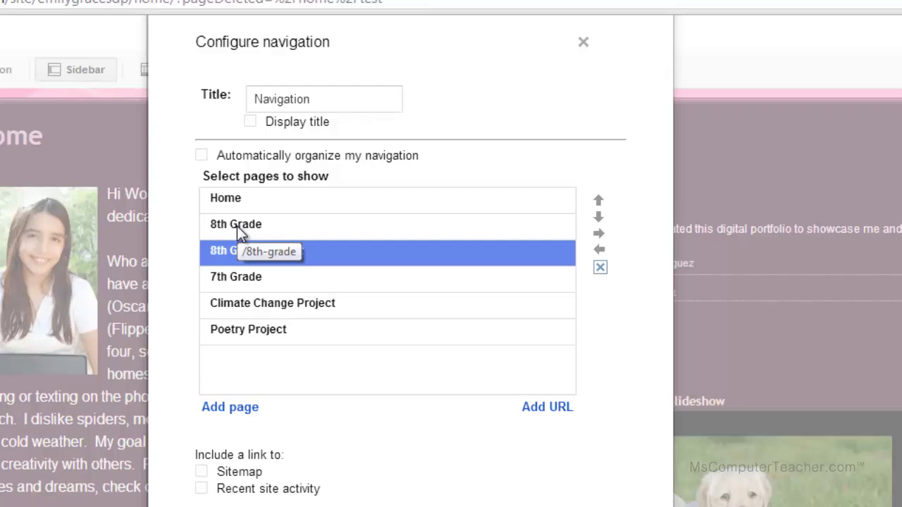
left_click(601, 237)
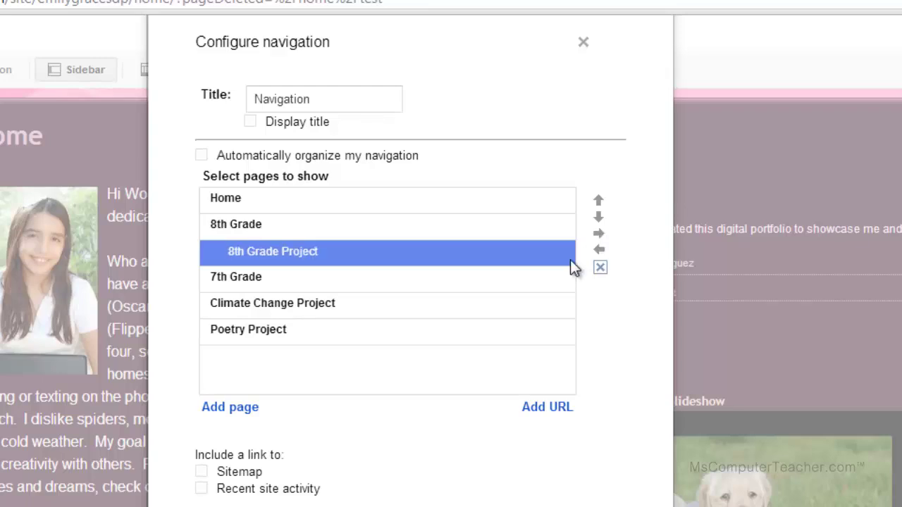
left_click(294, 308)
left_click(599, 234)
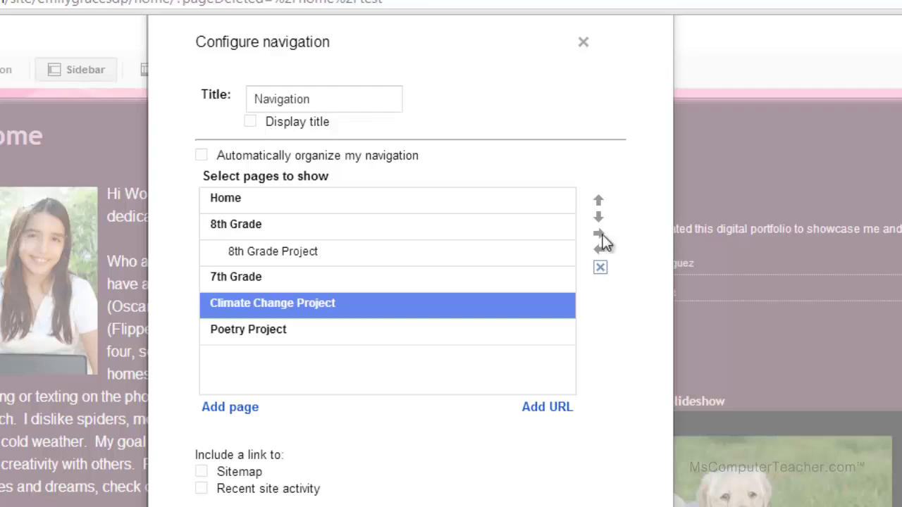
left_click(268, 332)
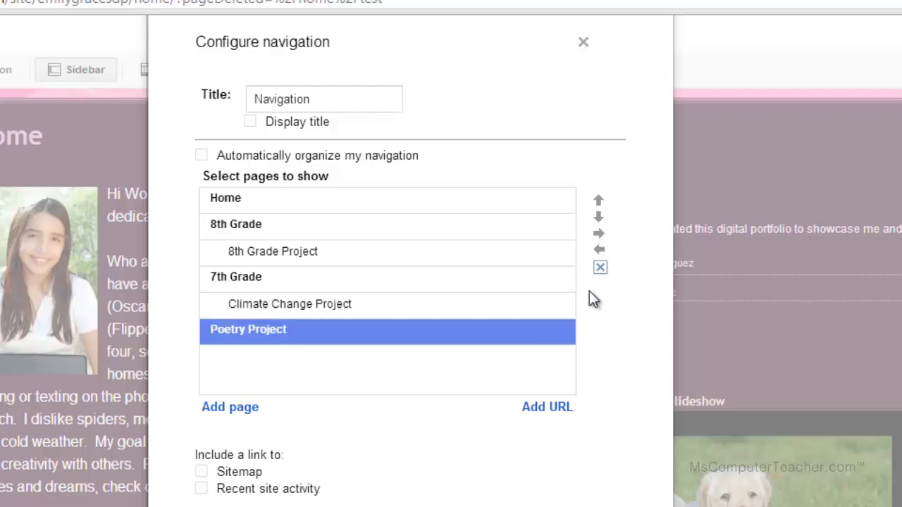
left_click(597, 235)
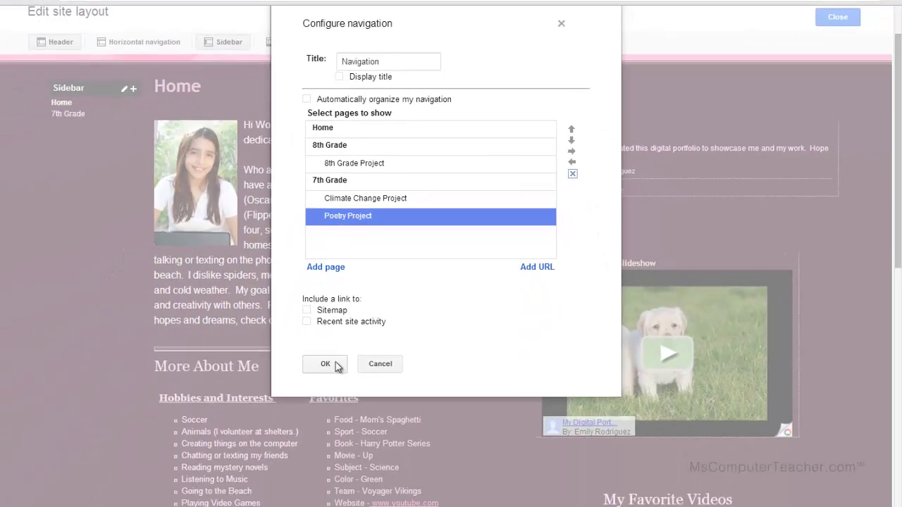
Confirm the nested navigation with OK and close Edit site layout
left_click(306, 364)
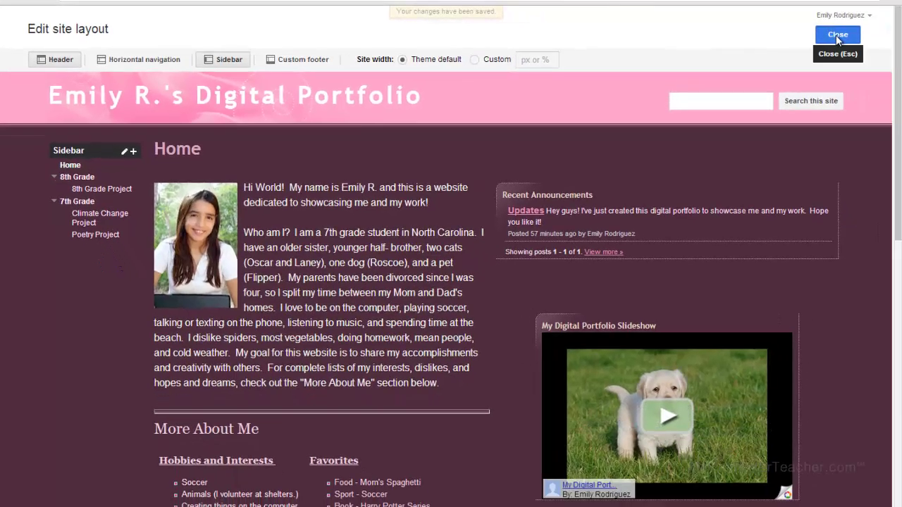
left_click(837, 38)
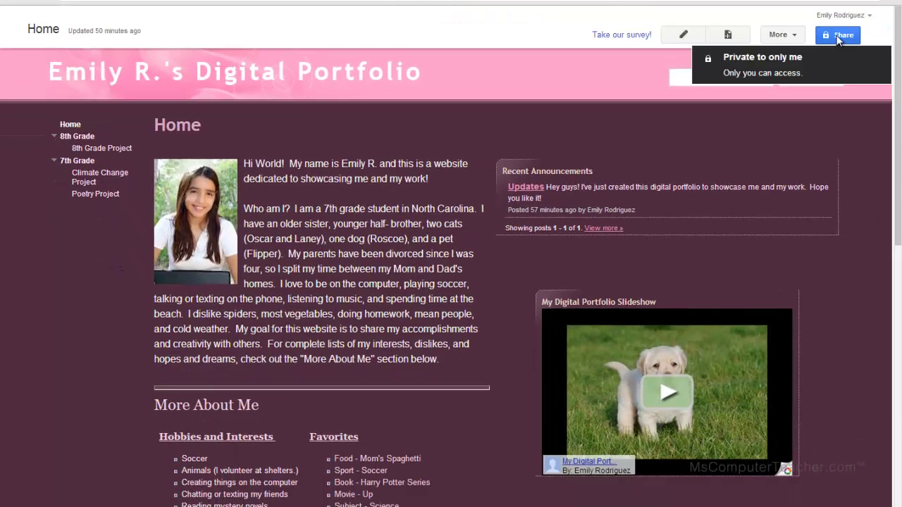